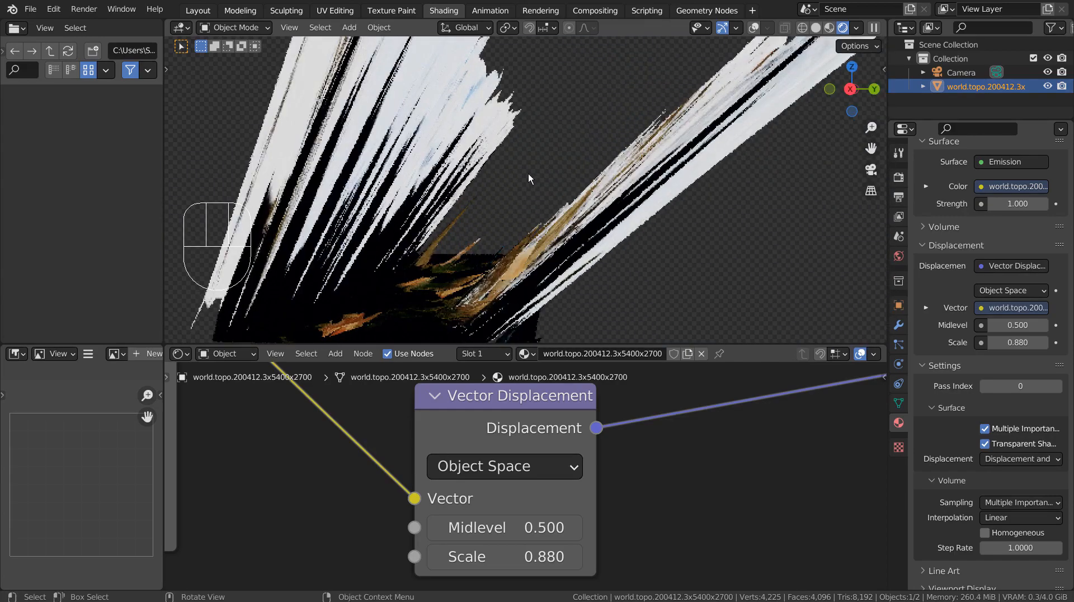
Hide the stretched, displaced world map plane and switch to the Layout workspace
scroll(554, 199, up, 3)
shift+middle_drag(572, 217, 419, 212)
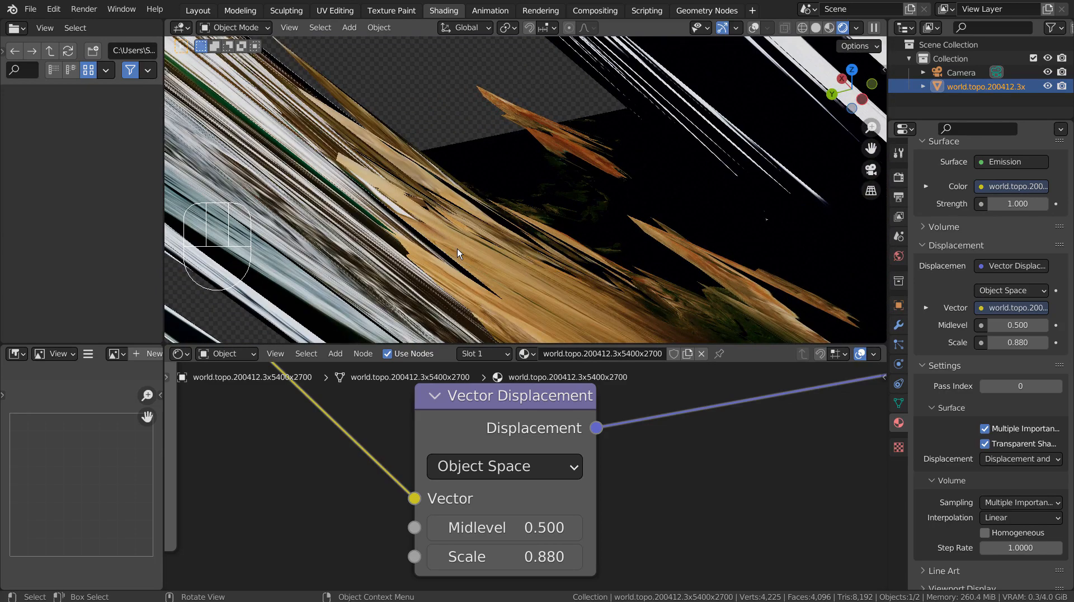
key(h)
click(198, 10)
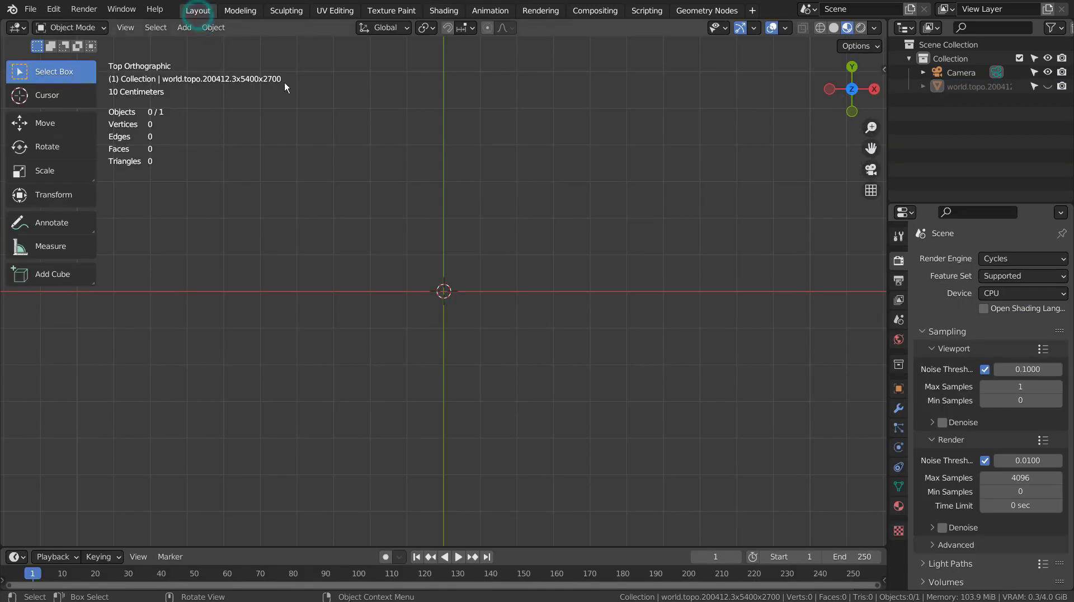
Import the world.topo.200412.3x5400x2700 image from the Earth folder in the textures bookmark as a Principled image plane
middle_drag(608, 386, 577, 310)
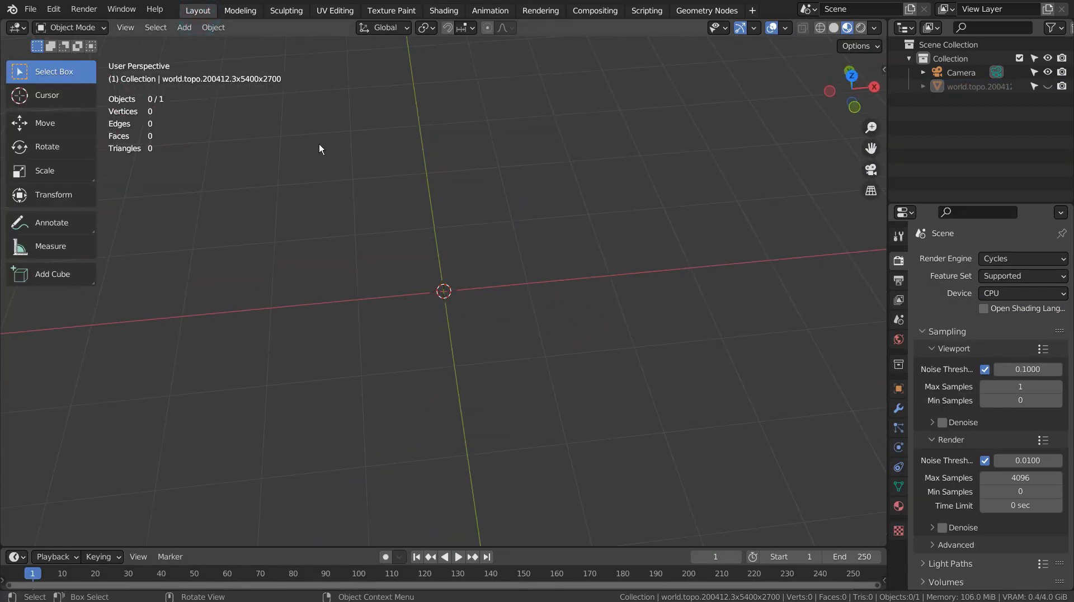
key(shift+a)
mouse_move(311, 300)
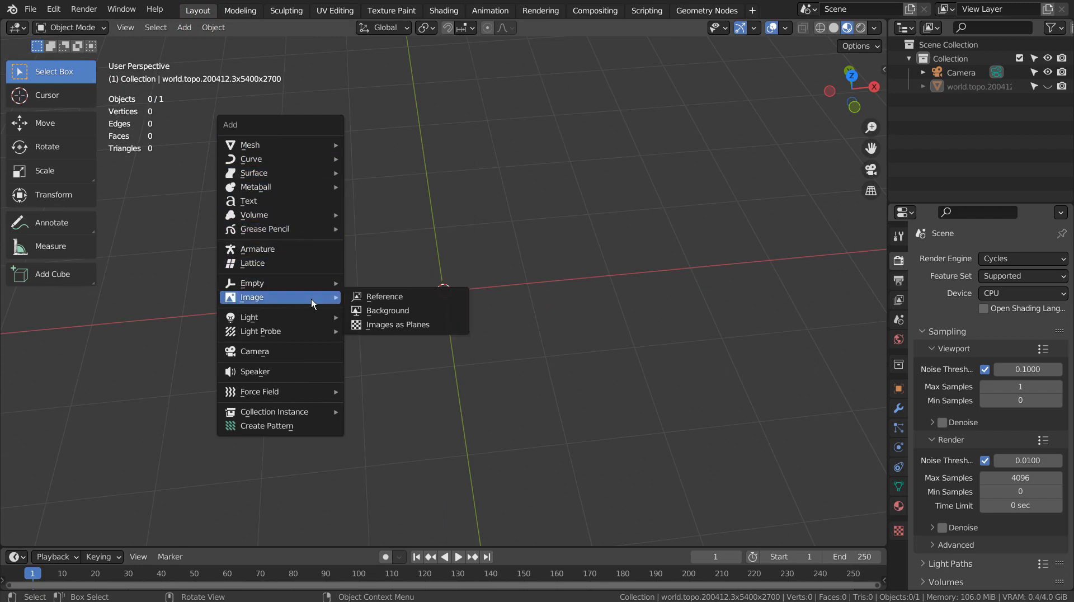
click(442, 326)
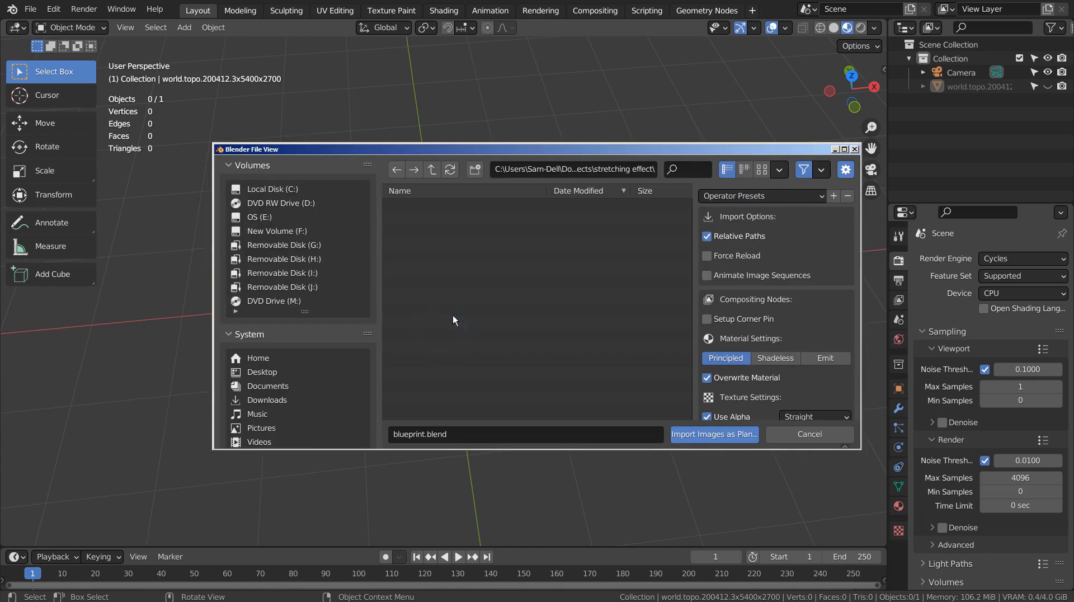
click(250, 335)
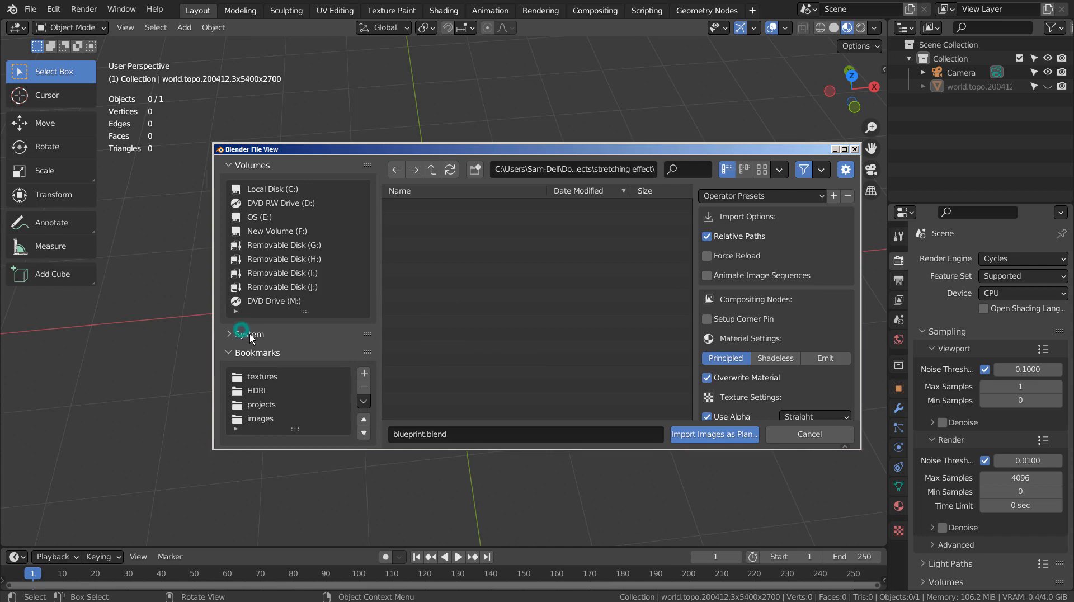
click(280, 377)
click(405, 209)
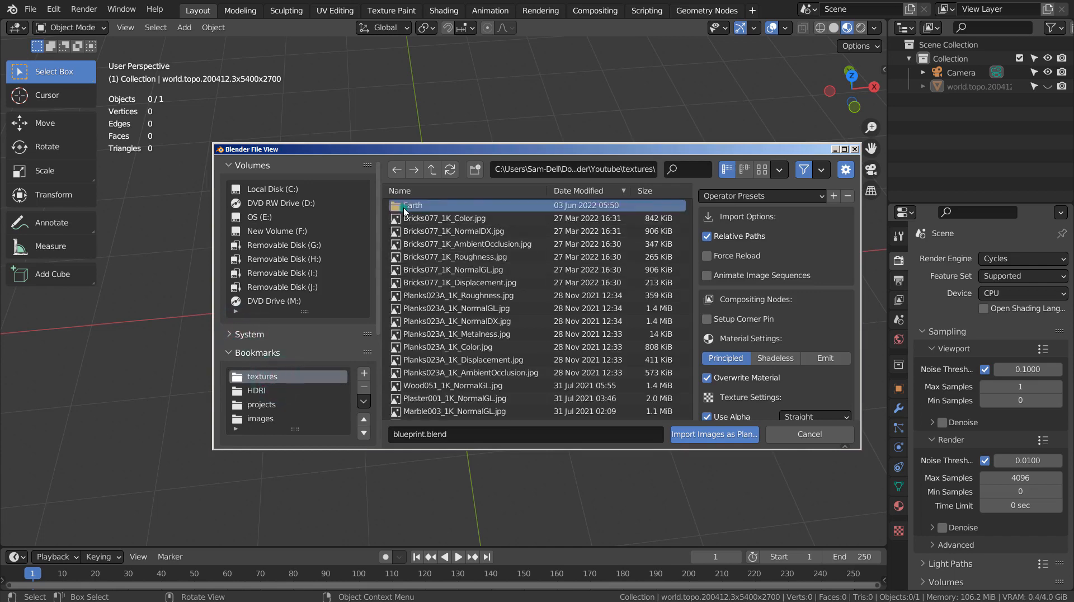
double_click(404, 207)
double_click(404, 207)
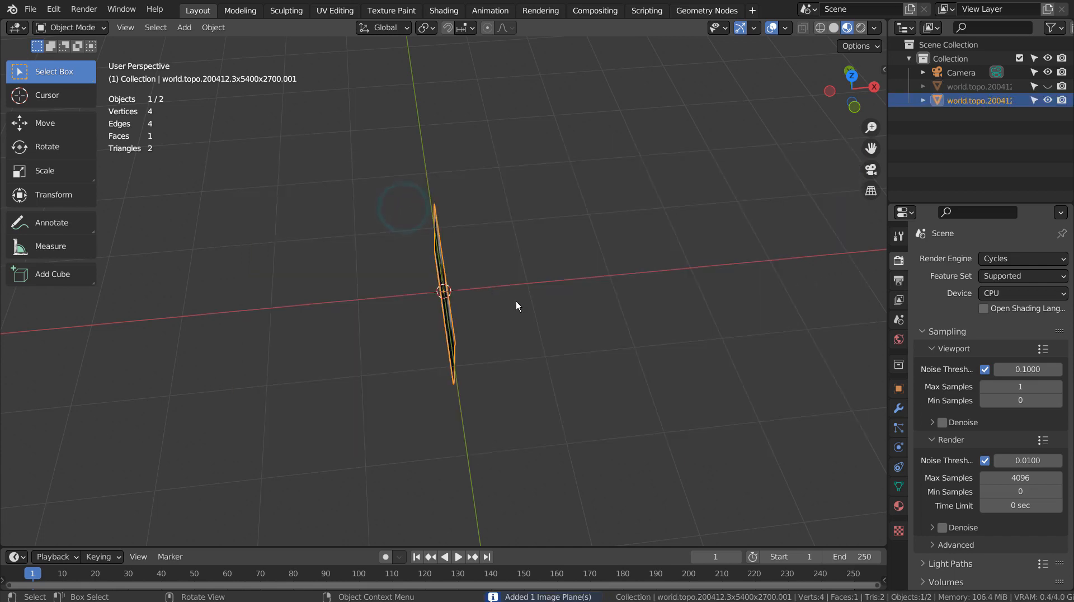
Rotate the imported map plane in the front view so that it lies flat on the ground grid
middle_drag(476, 373, 531, 320)
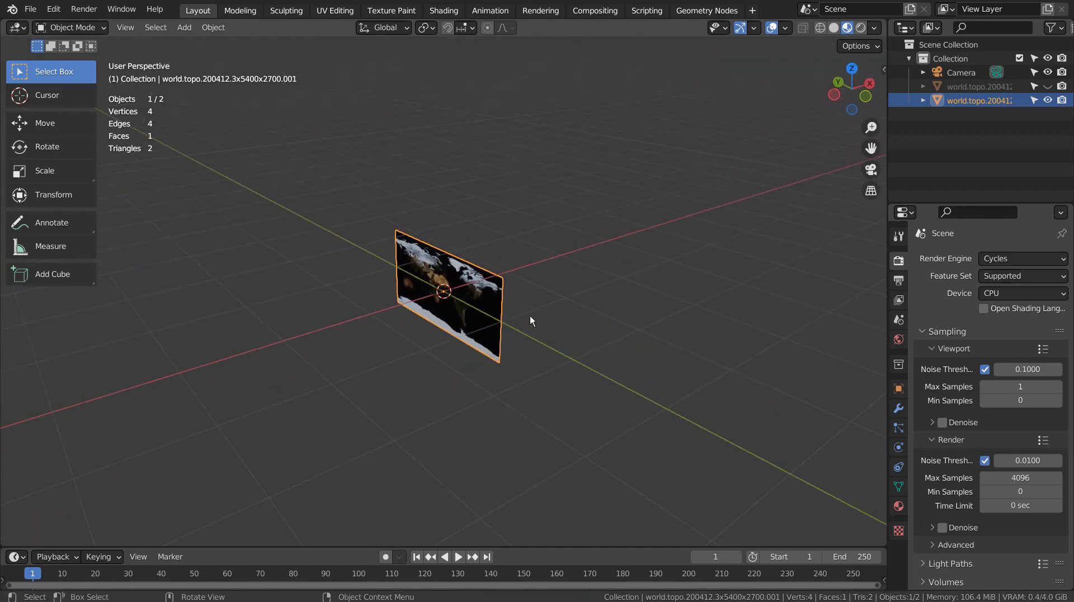
key(KP_3)
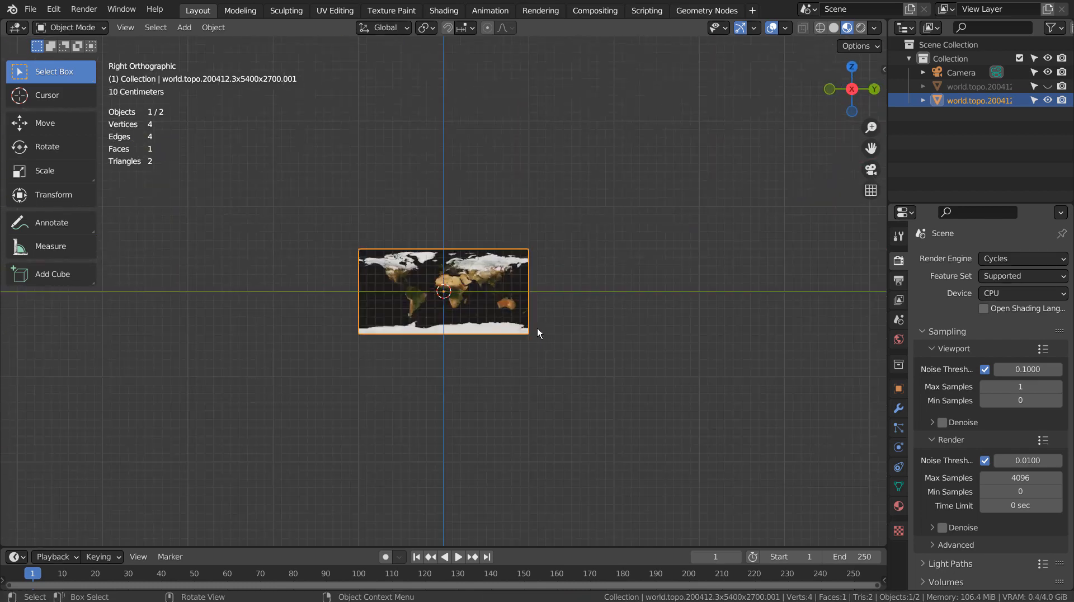
key(KP_1)
key(r)
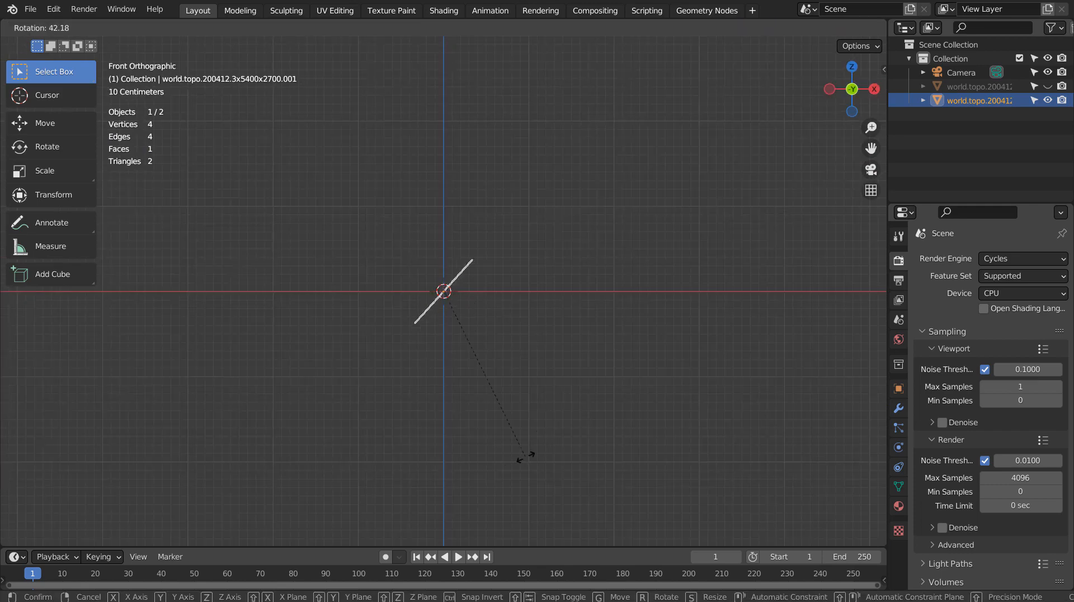
click(390, 430)
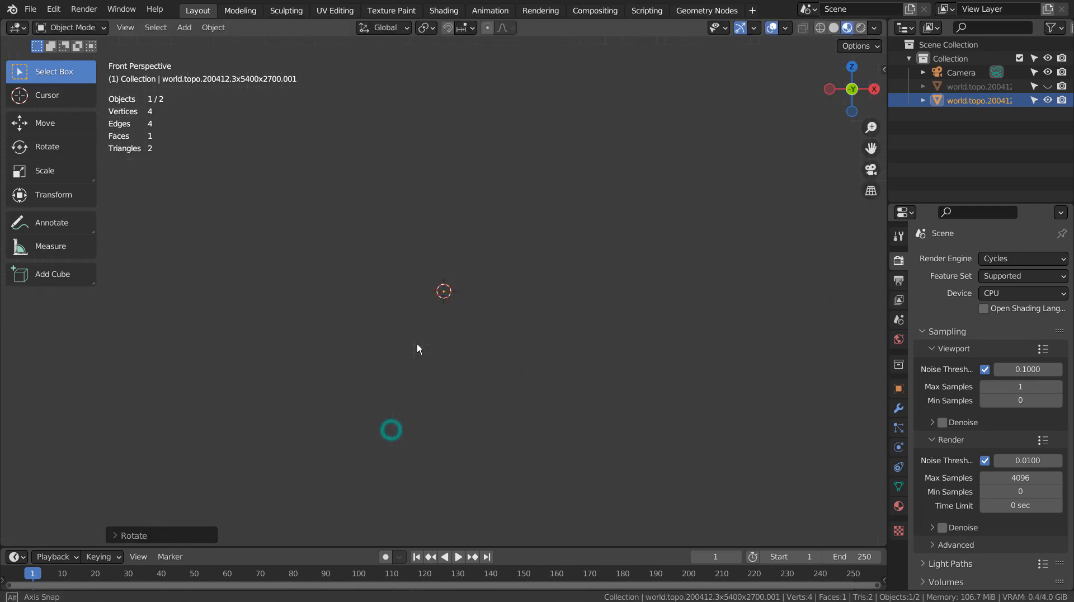
Rotate the map plane about -90° in the orthographic top view so its long side runs along the X axis
middle_drag(418, 349, 562, 401)
key(KP_5)
key(KP_7)
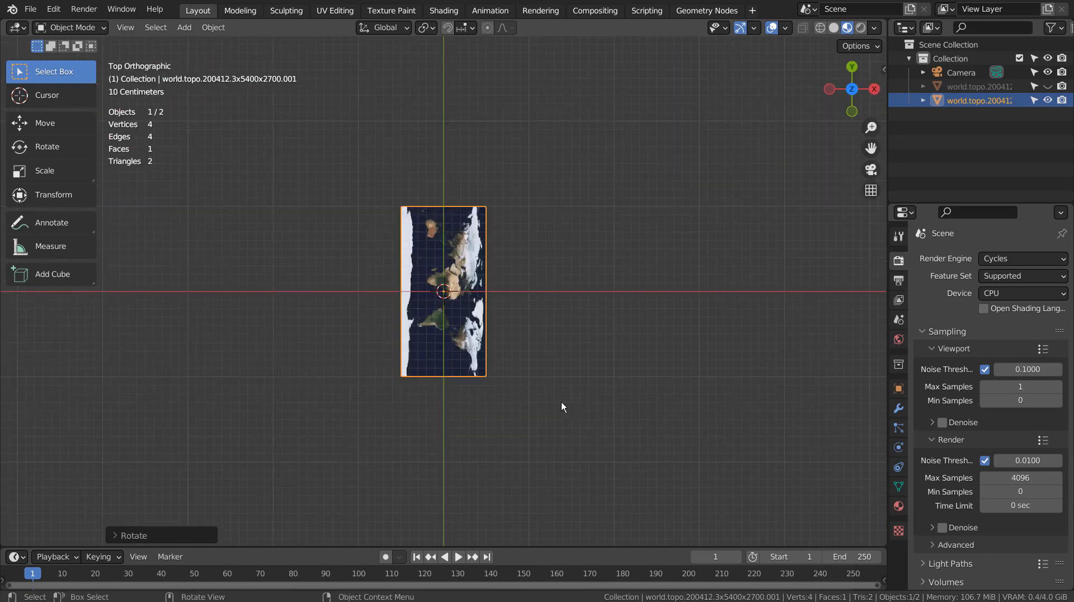
key(r)
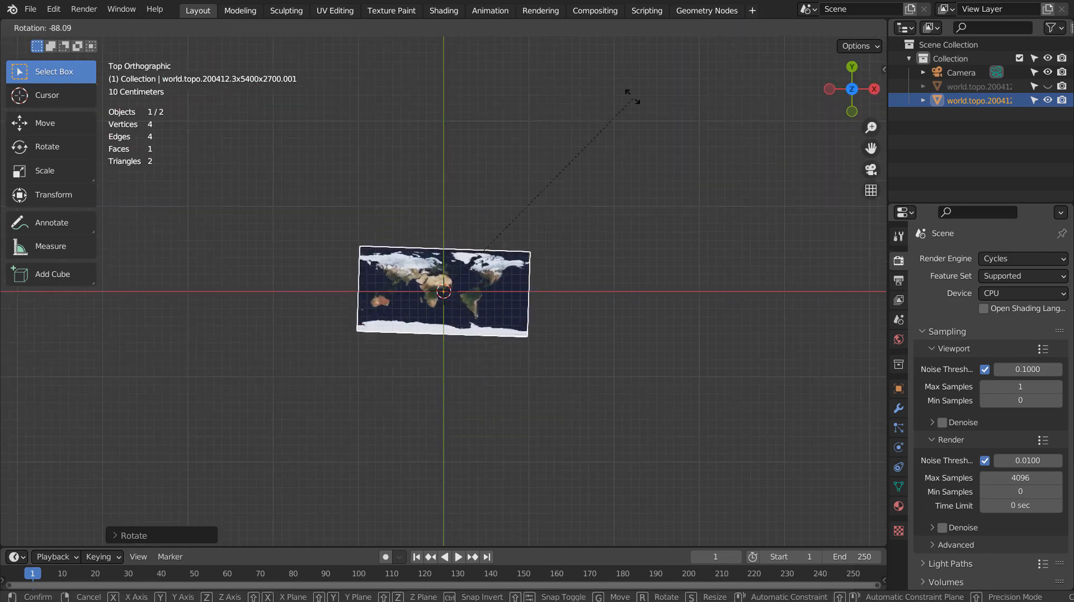
click(617, 94)
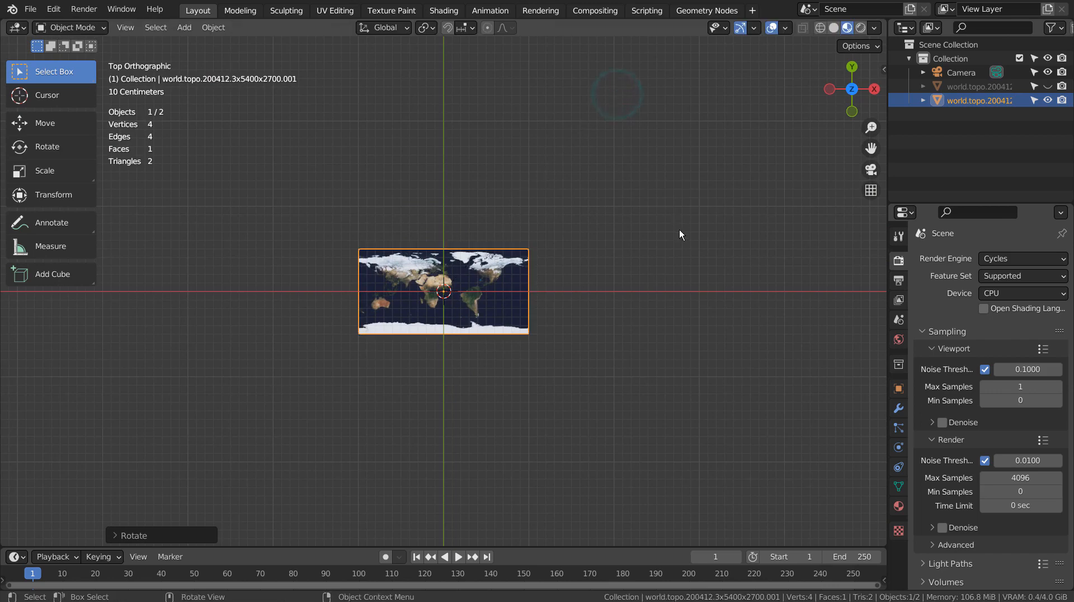
Flip the map plane by about 180° in the front view so that the map is unmirrored from above
key(KP_1)
key(r)
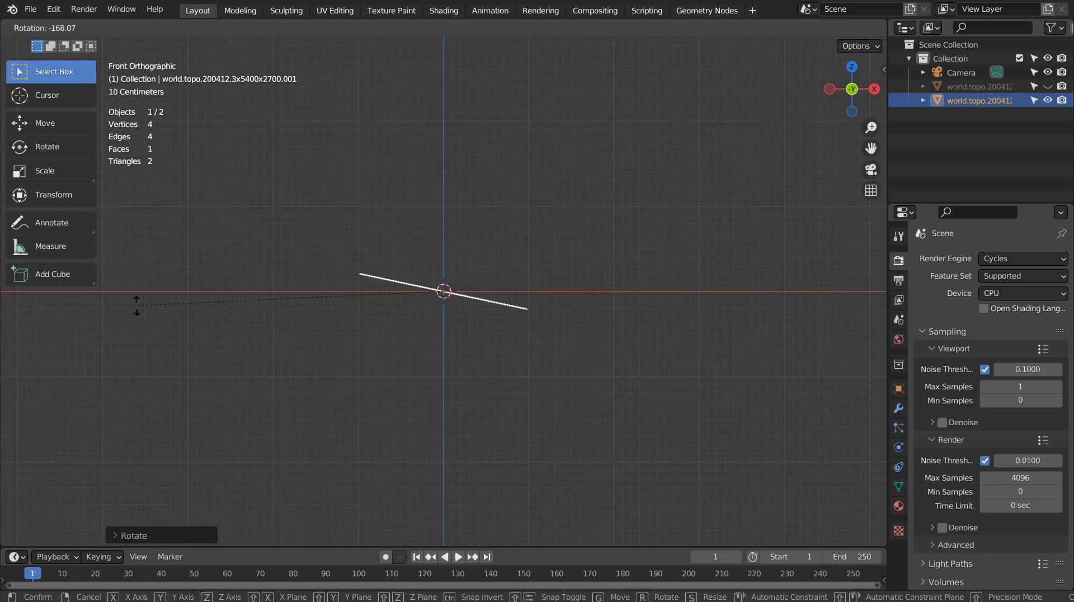
click(137, 376)
Subdivide the whole map plane in Edit Mode with the number of cuts set to 25
middle_drag(137, 377, 577, 364)
scroll(586, 334, up, 3)
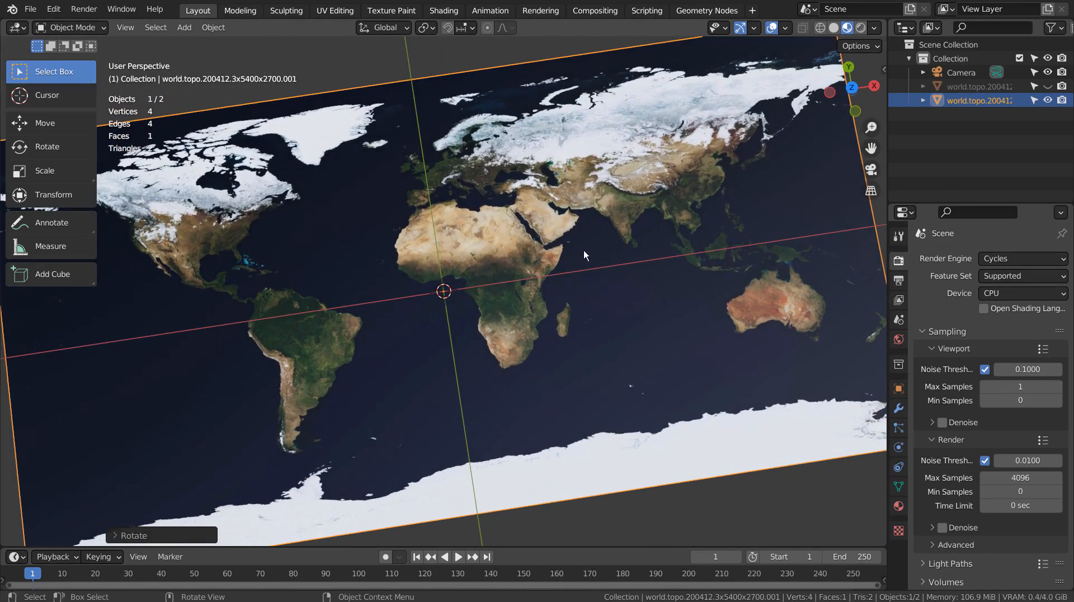
key(Tab)
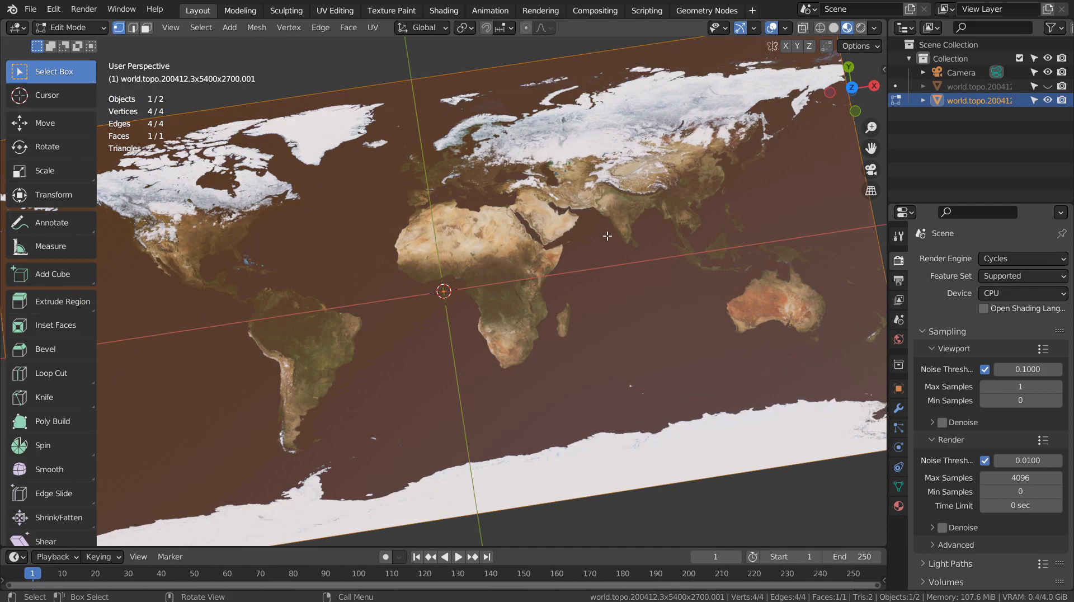
right_click(607, 237)
click(607, 236)
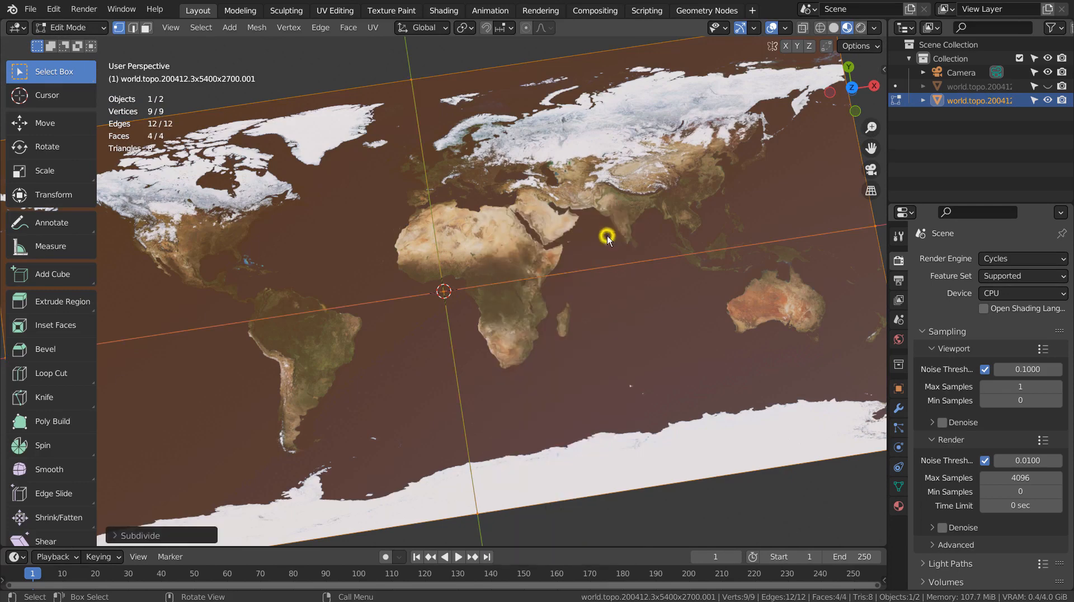
click(170, 535)
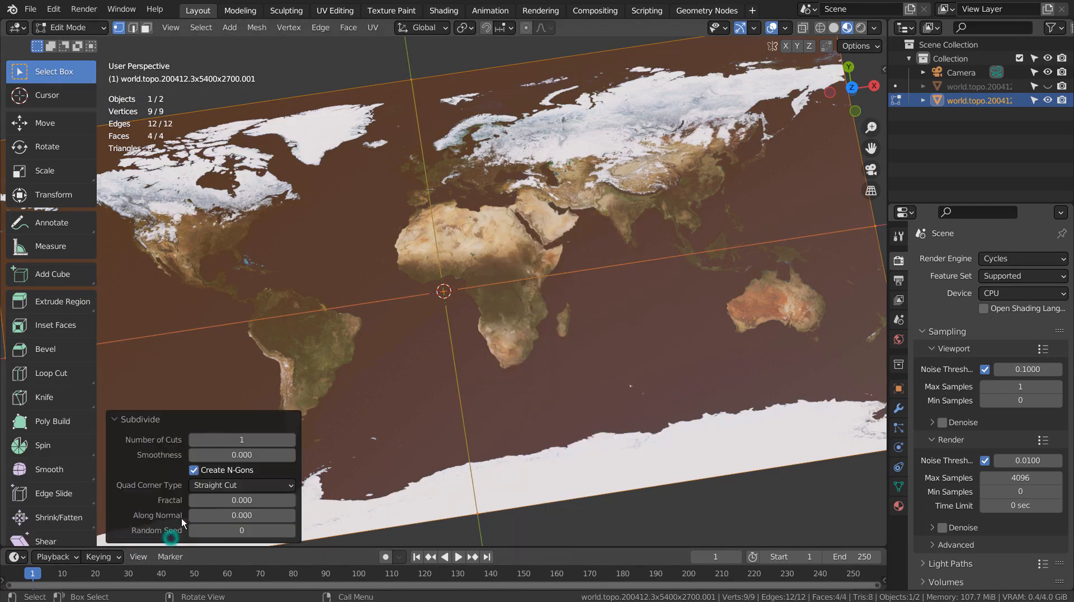
double_click(229, 440)
text(25)
key(Return)
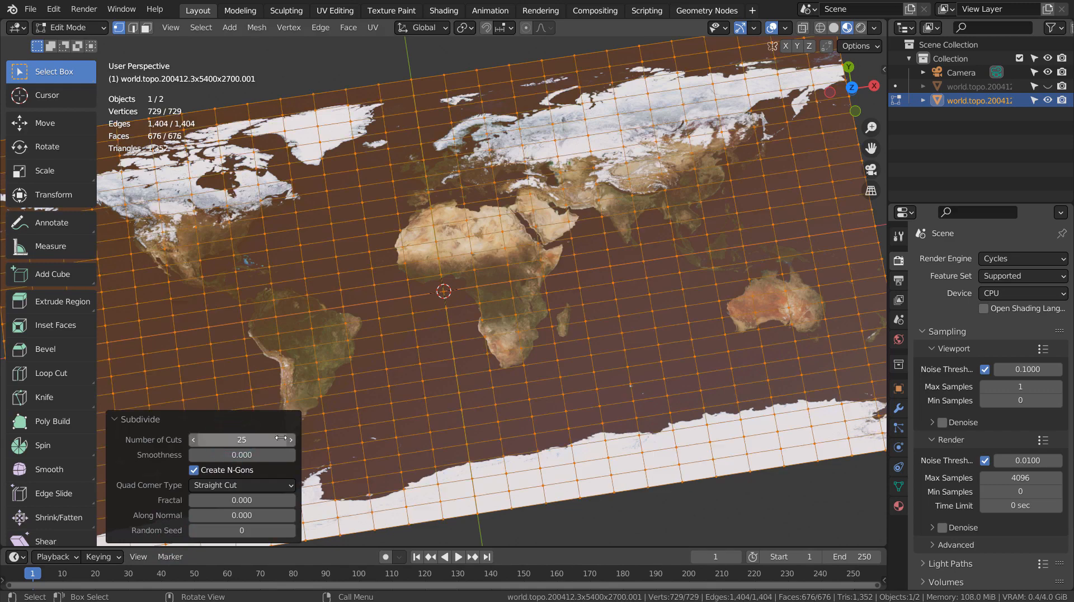
Raise the subdivision's number of cuts to 50 and return to Object Mode
click(239, 442)
text(5)
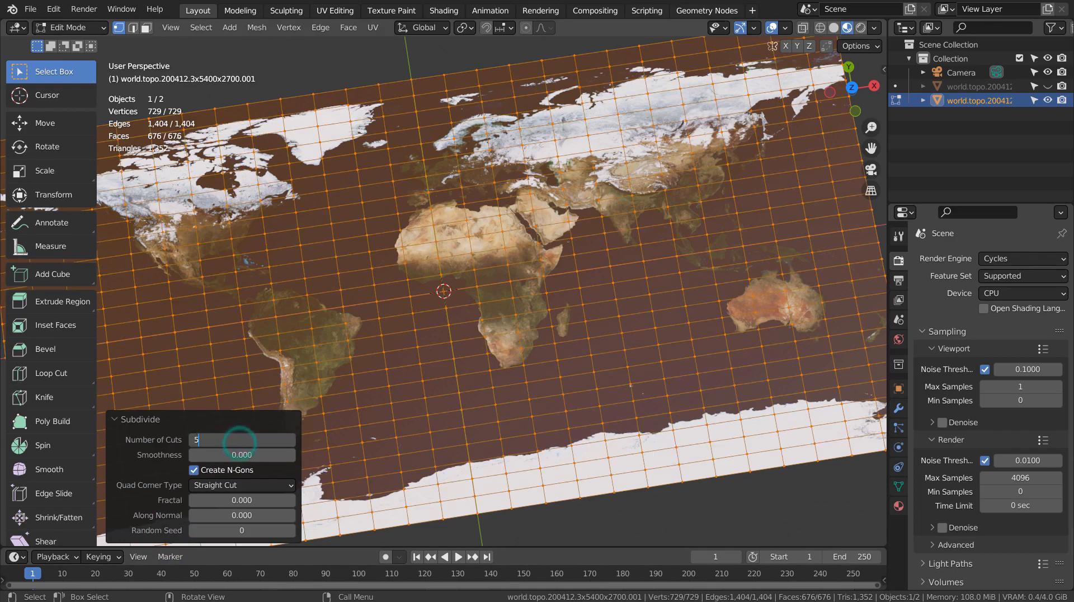
text(0)
key(Return)
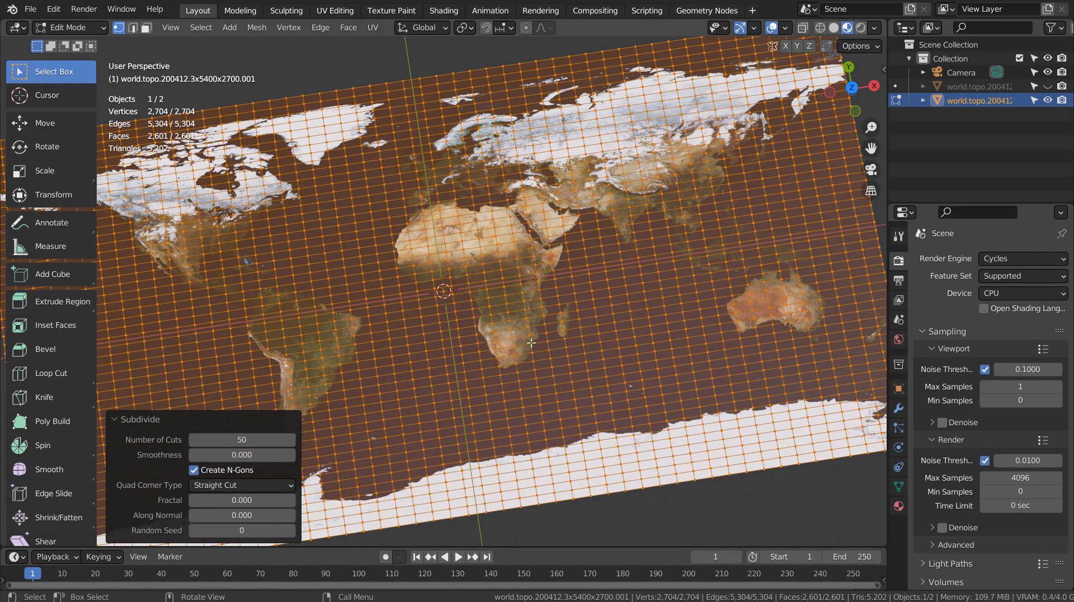
key(Tab)
Add a Displace modifier to the map plane and create a new texture for it
middle_drag(669, 428, 622, 338)
scroll(622, 337, down, 3)
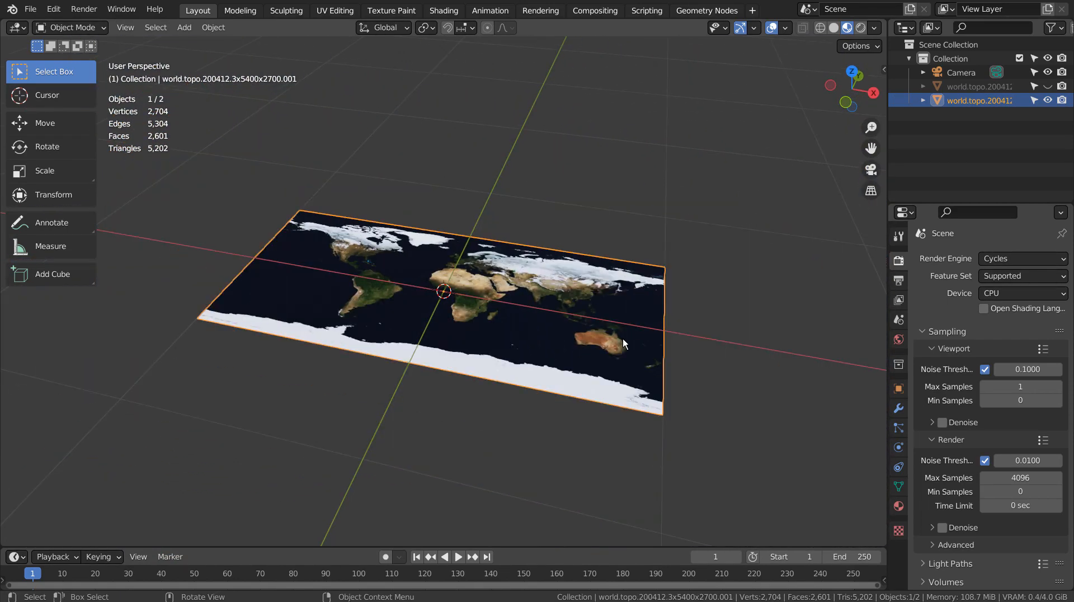
click(904, 408)
click(1009, 257)
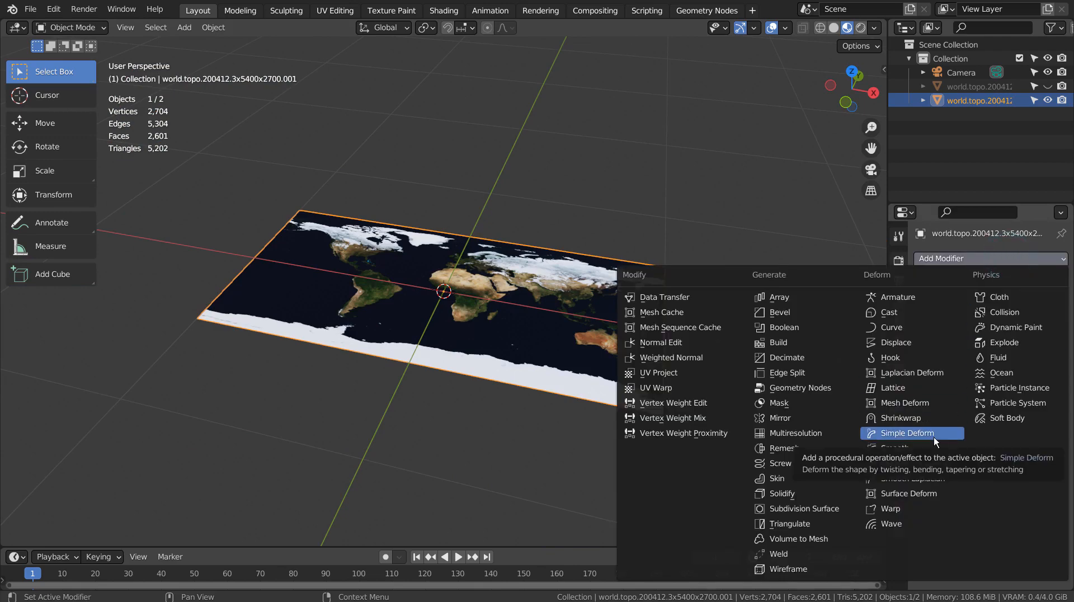
click(929, 342)
click(968, 303)
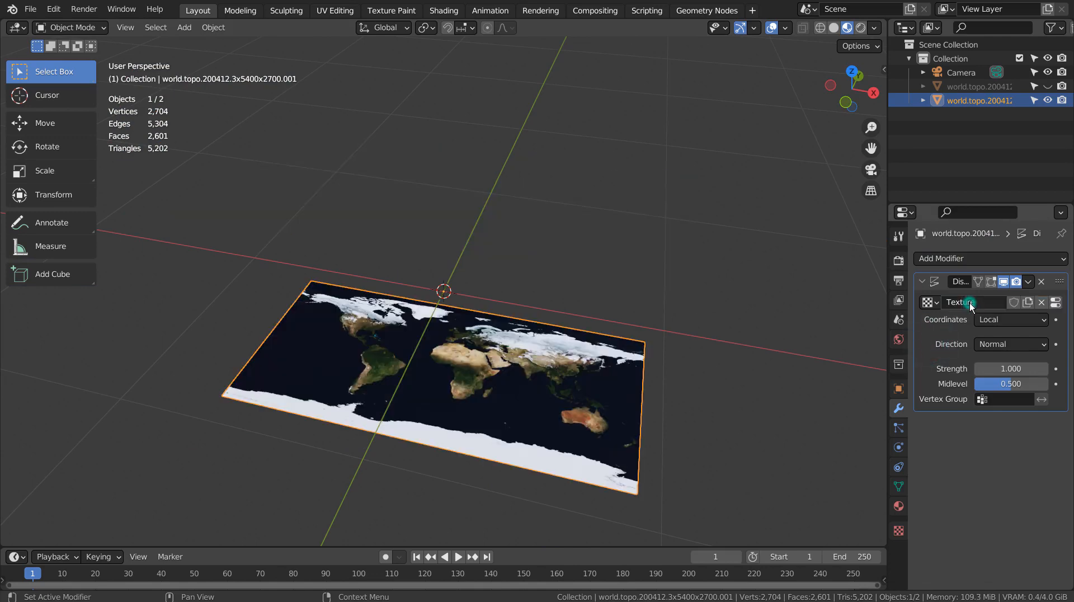
Set the Displace modifier's texture type to Clouds and inspect the displaced map surface
click(898, 530)
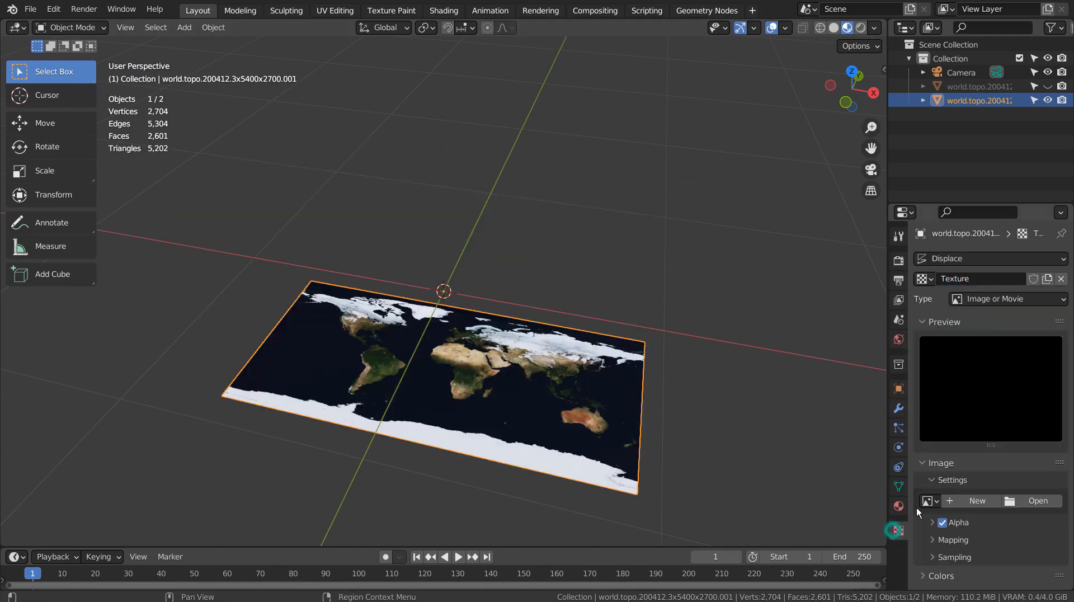
click(1006, 300)
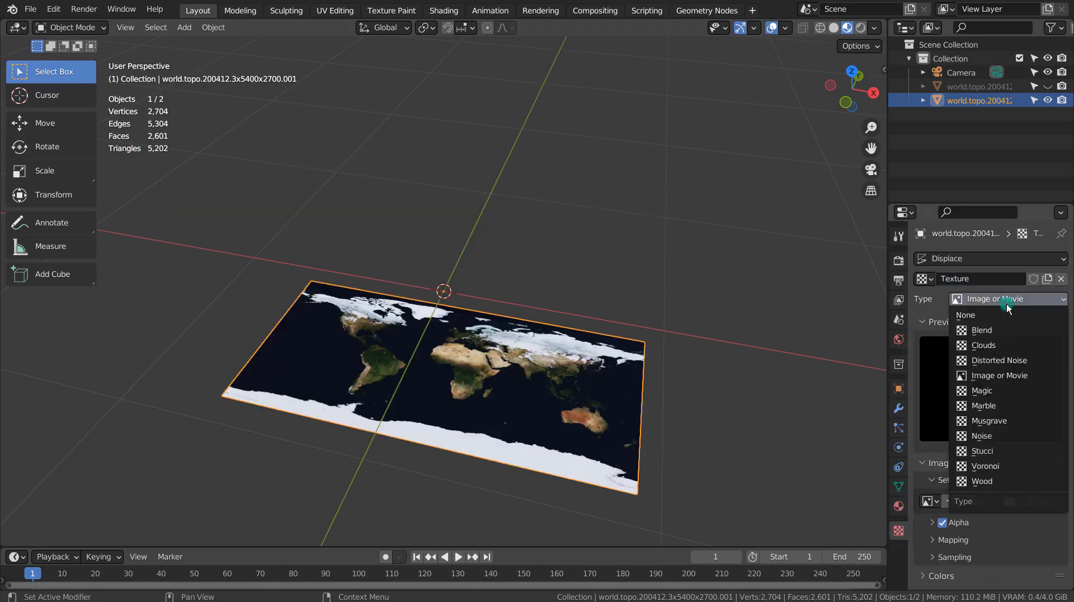
click(1001, 340)
middle_drag(643, 286, 529, 367)
scroll(578, 375, up, 5)
scroll(493, 381, down, 5)
Add a Catmull-Clark Subdivision Surface modifier to the map plane with viewport and render levels both set to 3
click(899, 408)
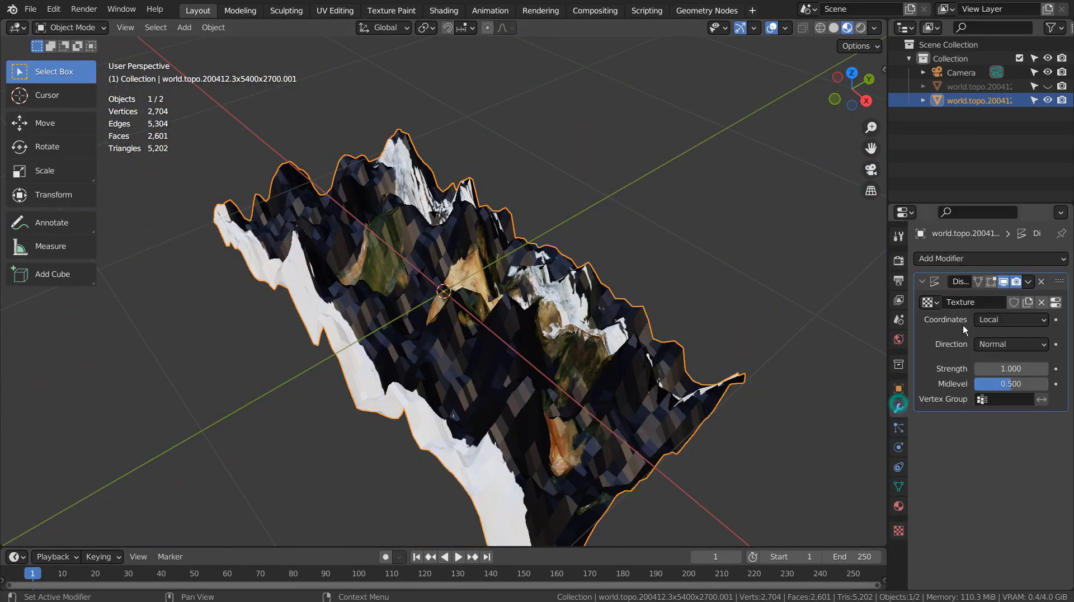
click(984, 259)
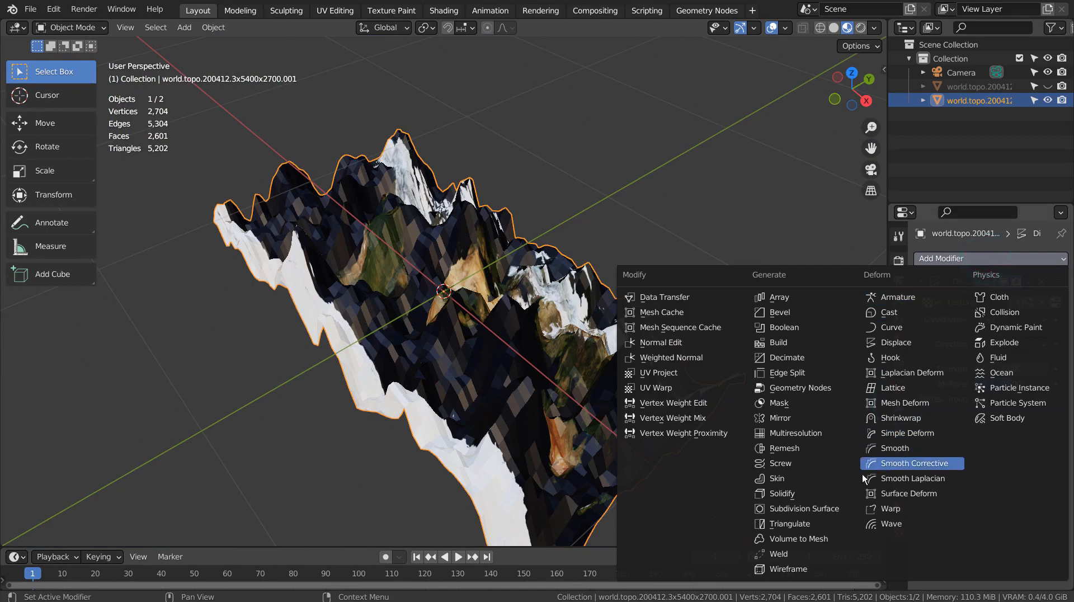
click(834, 509)
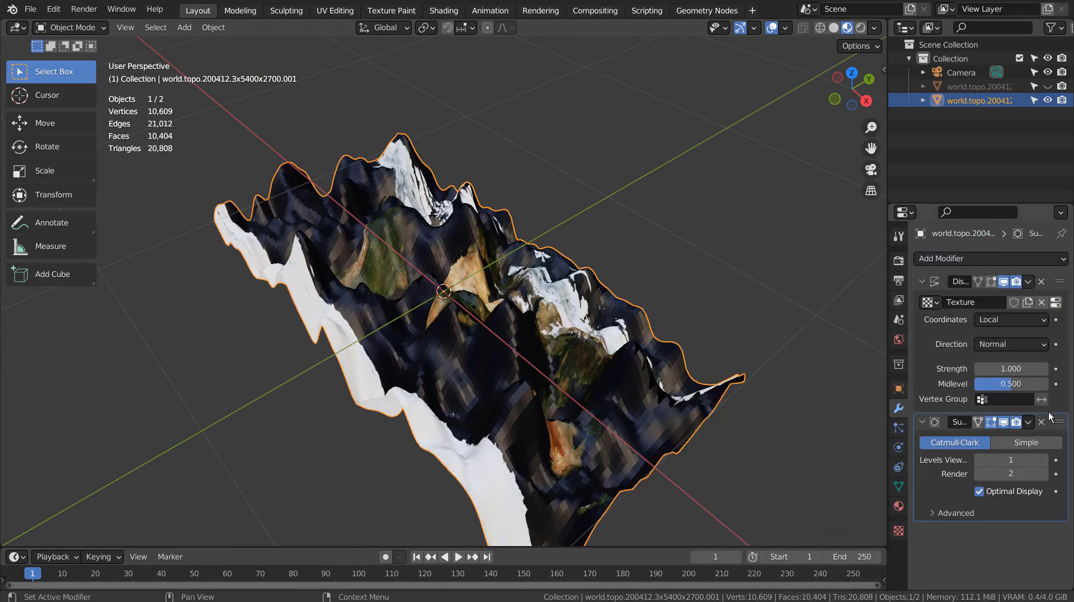
click(1042, 445)
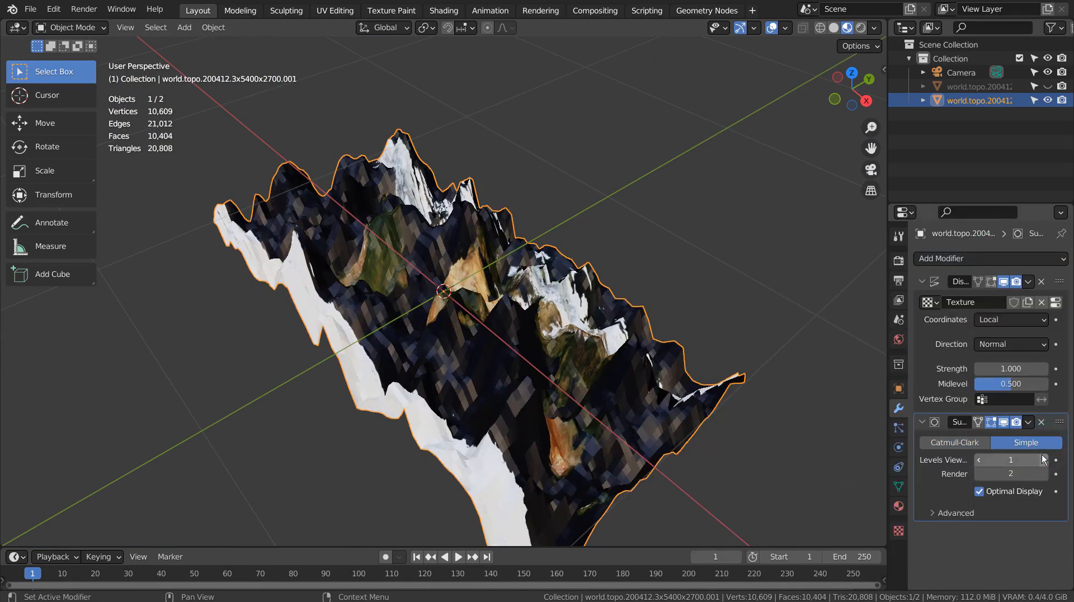
click(1047, 460)
click(1048, 460)
click(970, 443)
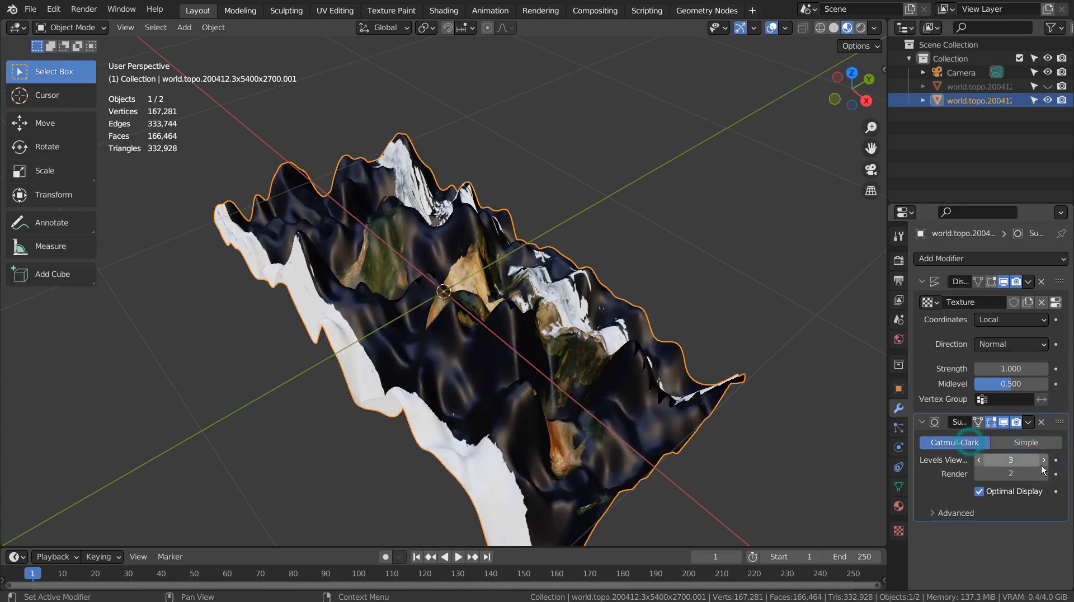
click(1047, 473)
Lower the Displace modifier's strength to 0.26 and remove that modifier from the map plane
middle_drag(478, 252, 307, 235)
mouse_move(1012, 369)
mouse_down()
mouse_move(1060, 369)
mouse_move(997, 369)
mouse_up()
click(1011, 369)
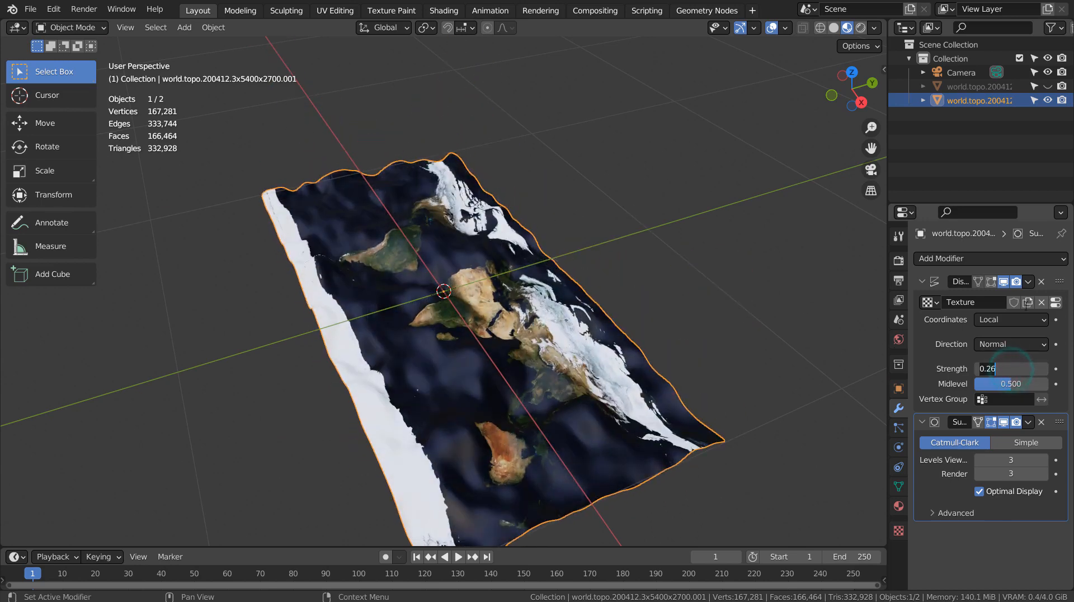
click(1041, 281)
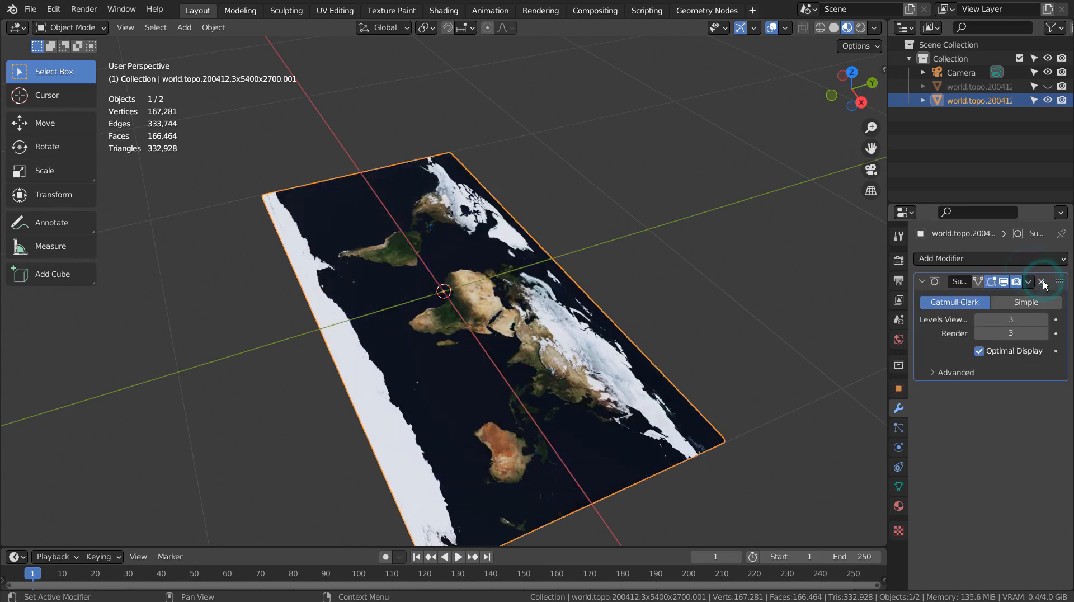
Remove the Subdivision Surface modifier from the map plane
click(1041, 281)
middle_drag(364, 264, 504, 315)
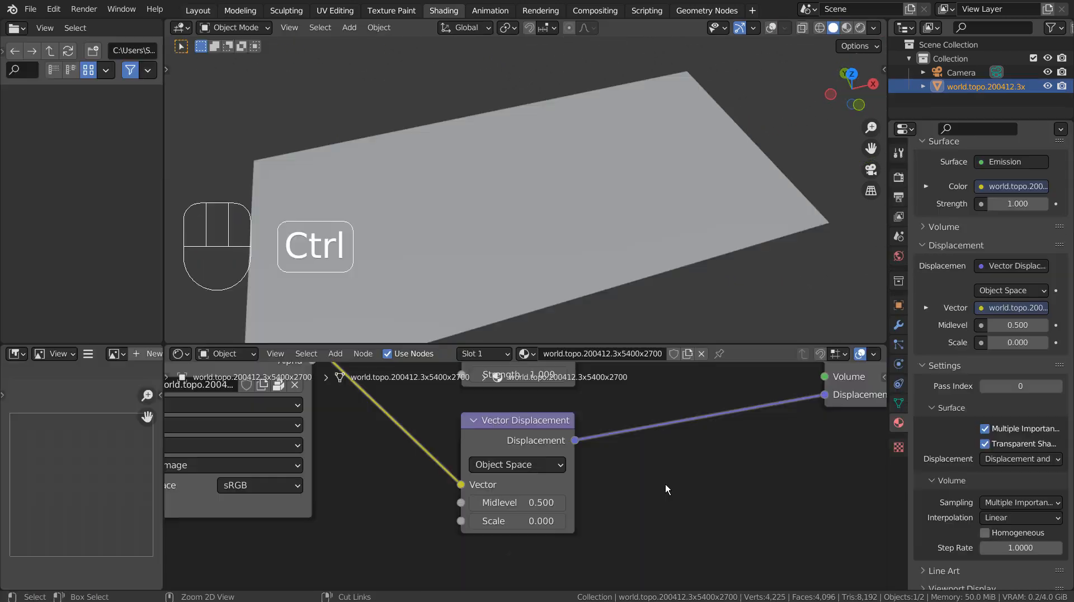
Set the Vector Displacement node's space to Tangent Space in the map plane's material
key(ctrl+space)
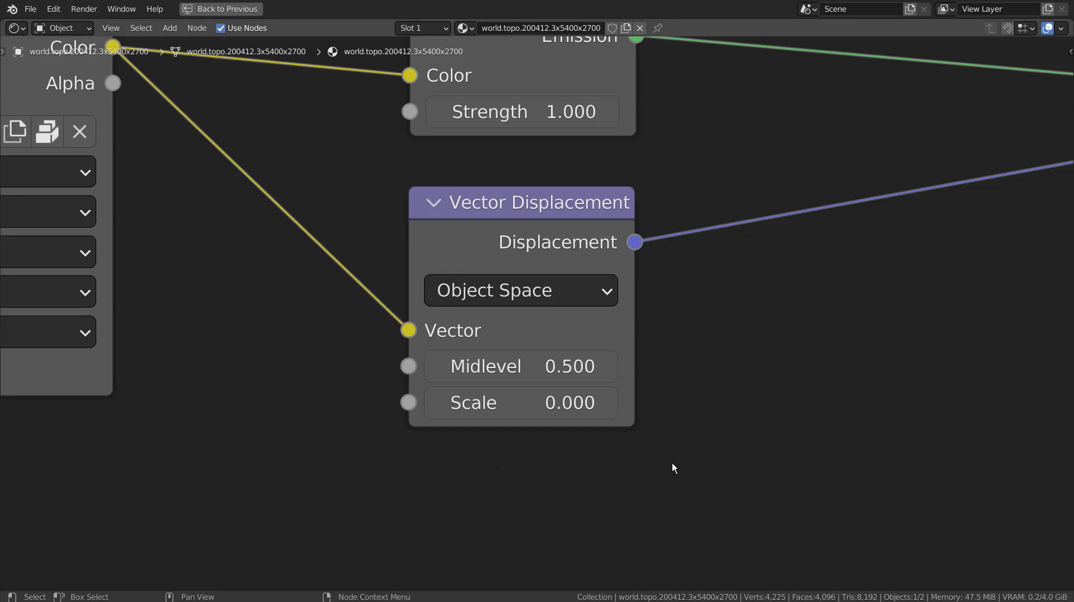
key(Home)
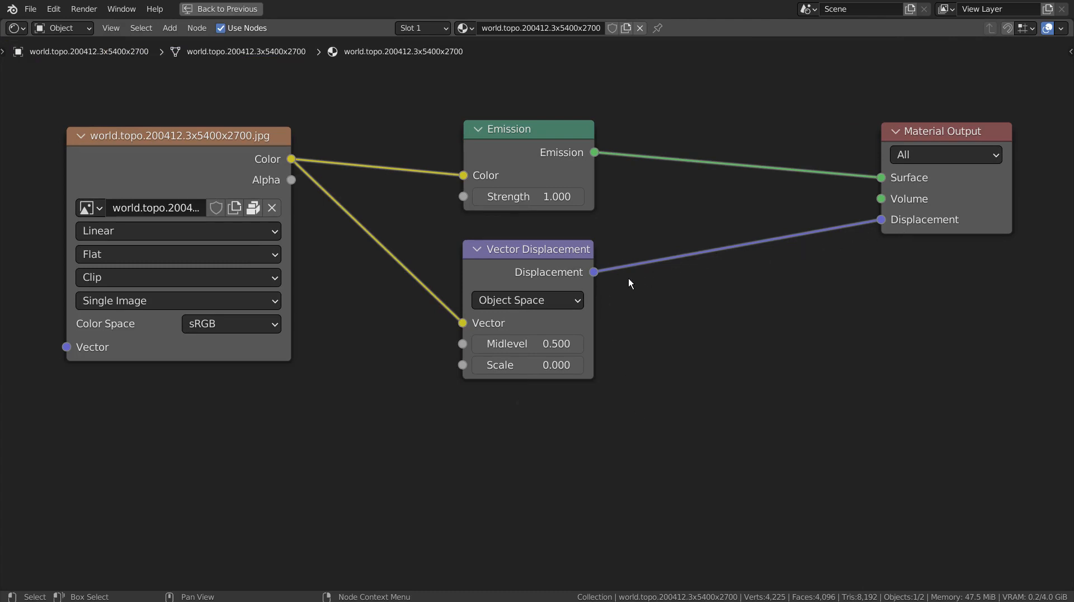
click(570, 304)
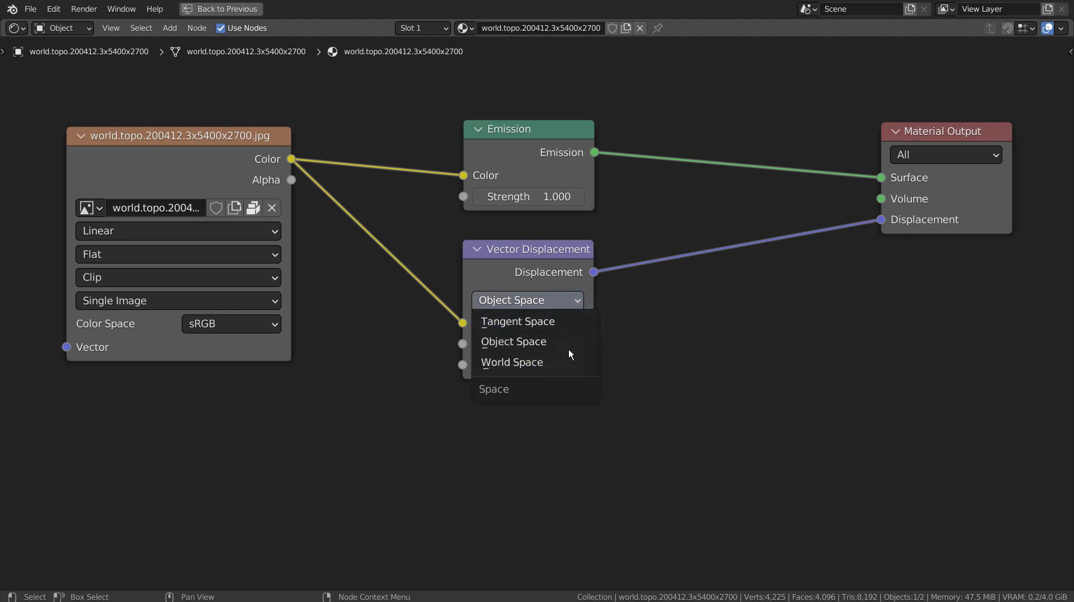
click(566, 322)
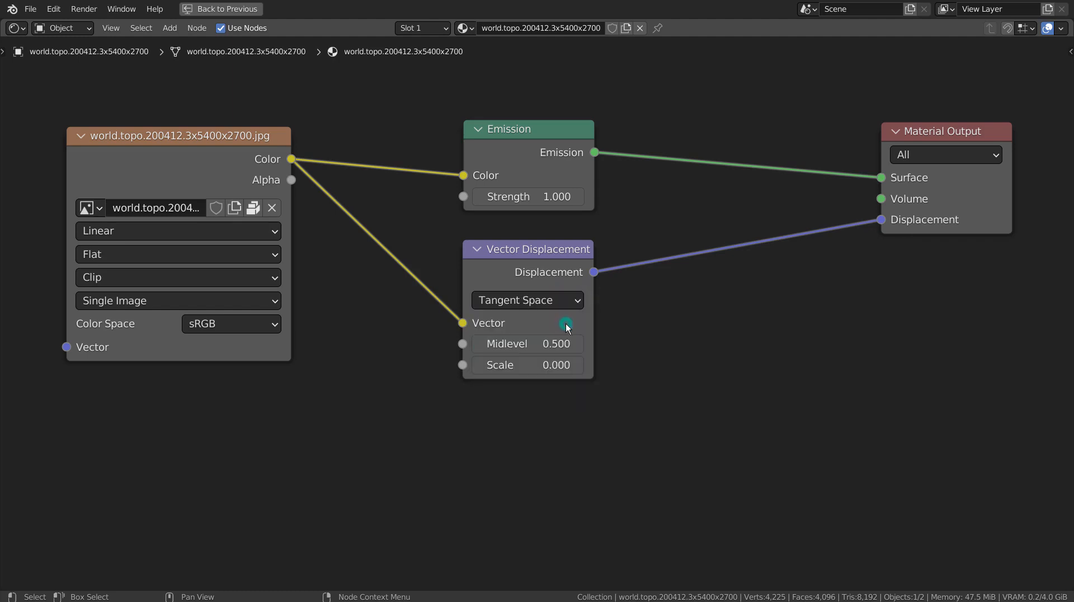
key(ctrl+space)
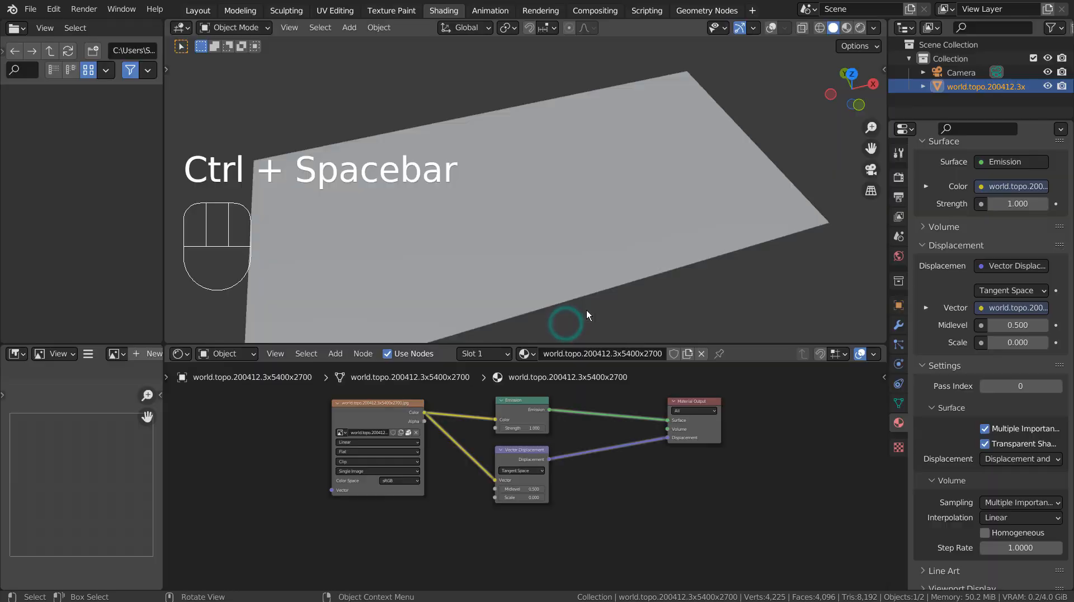
Switch the viewport to rendered shading, set the Vector Displacement node's Scale to 0.250 and inspect the displaced map
click(857, 28)
scroll(659, 209, up, 5)
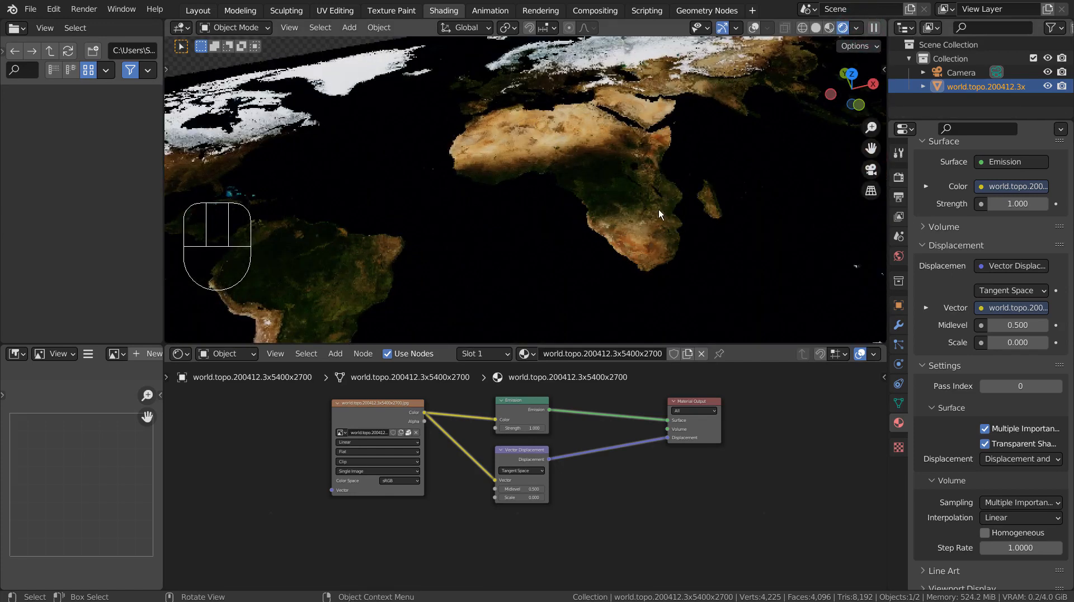
scroll(491, 498, up, 5)
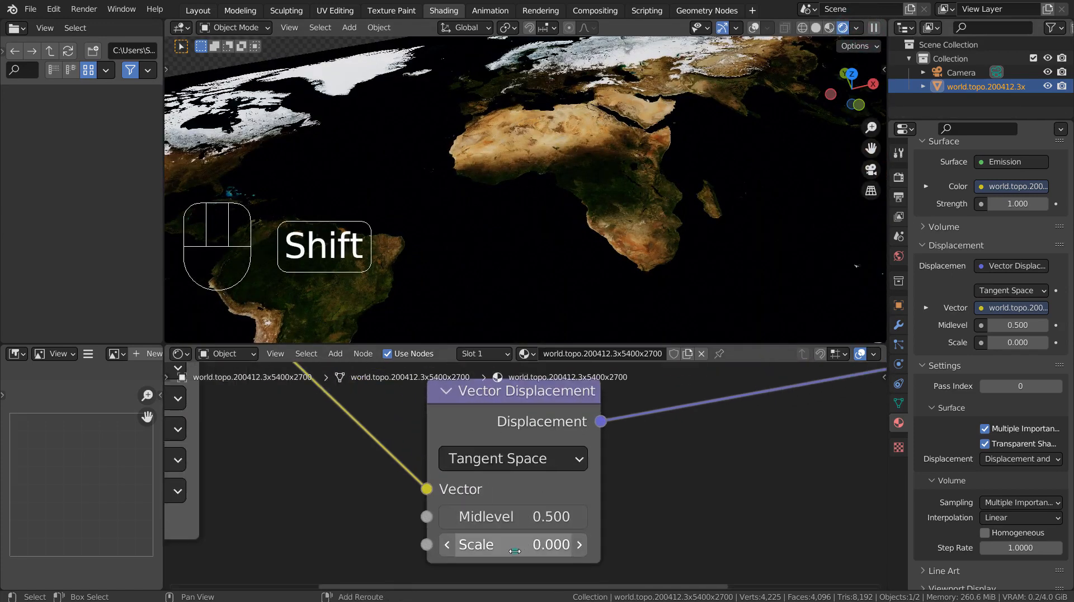
shift+drag(514, 551, 537, 550)
middle_drag(520, 215, 618, 331)
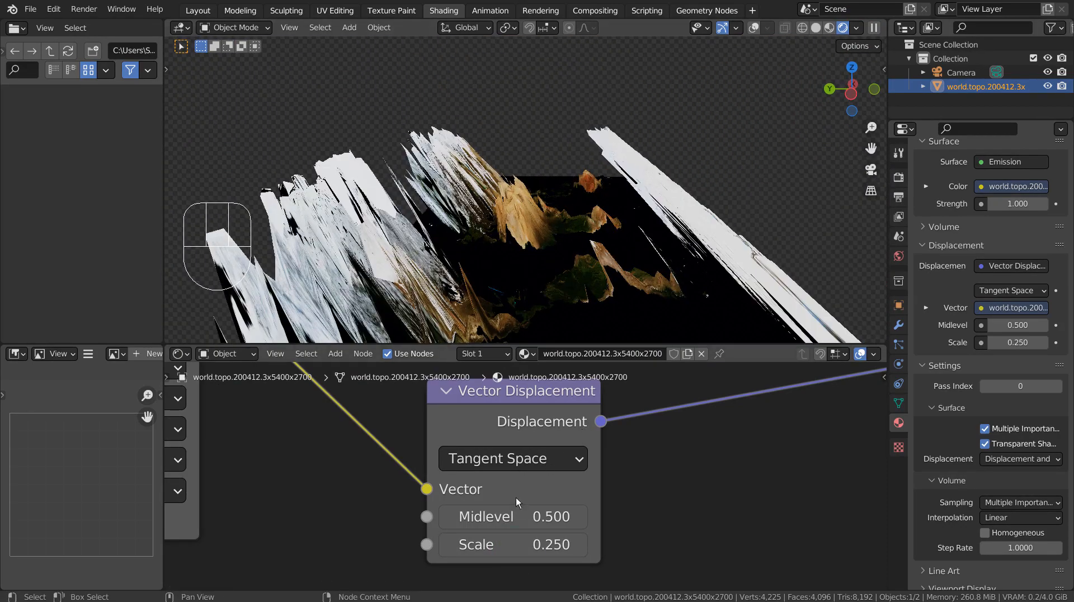
Try a different Midlevel on the Vector Displacement node, and undo that change
mouse_move(515, 516)
shift+mouse_down()
mouse_move(565, 517)
mouse_move(493, 516)
mouse_move(531, 516)
shift+mouse_up()
key(ctrl+z)
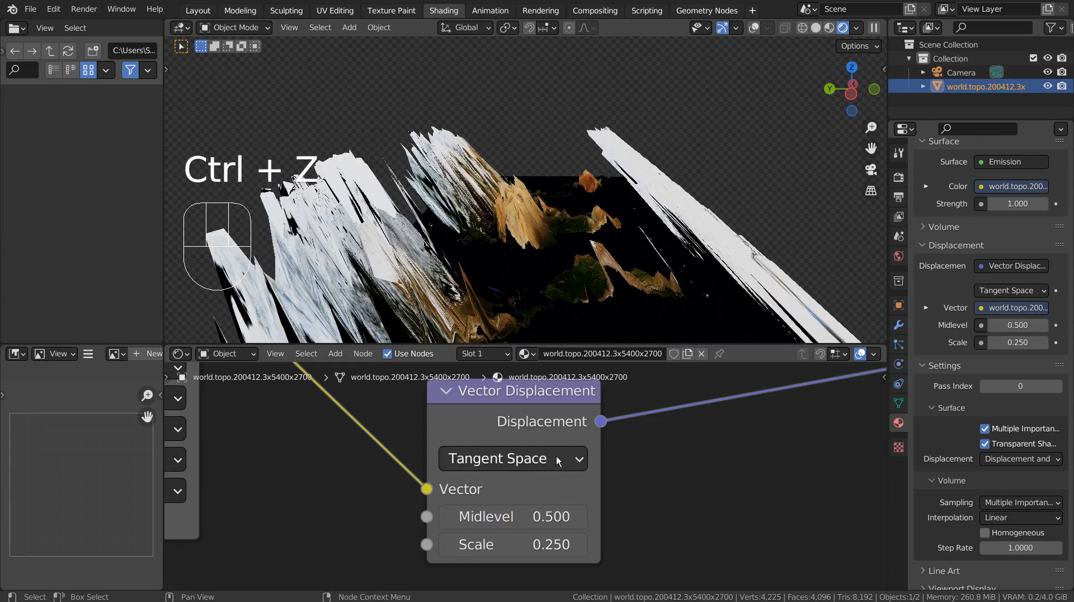
Set the Vector Displacement node to World Space and raise its Scale to 0.540
click(556, 458)
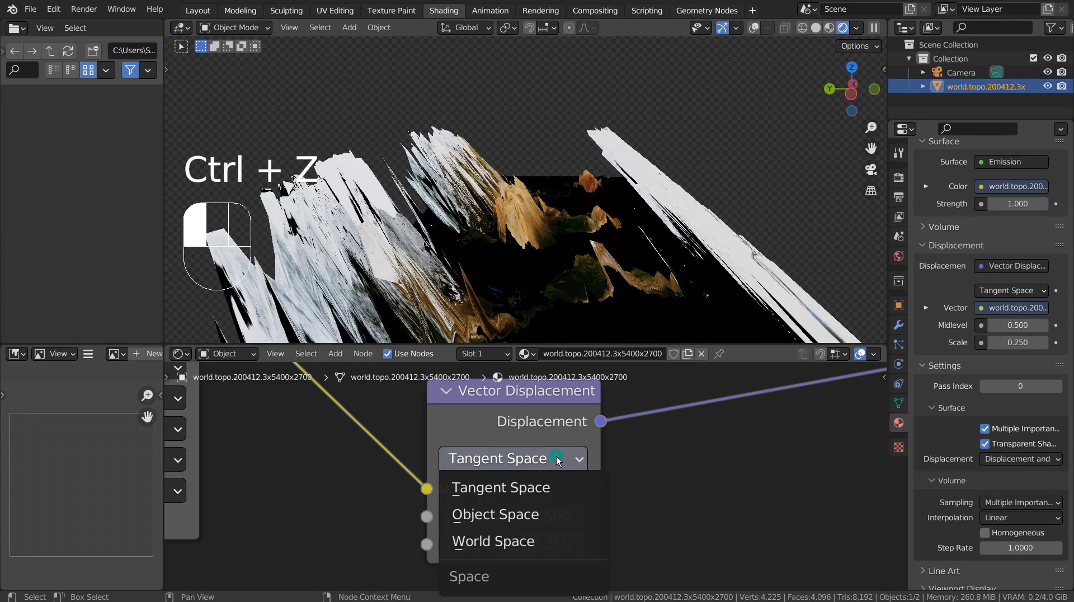
click(557, 534)
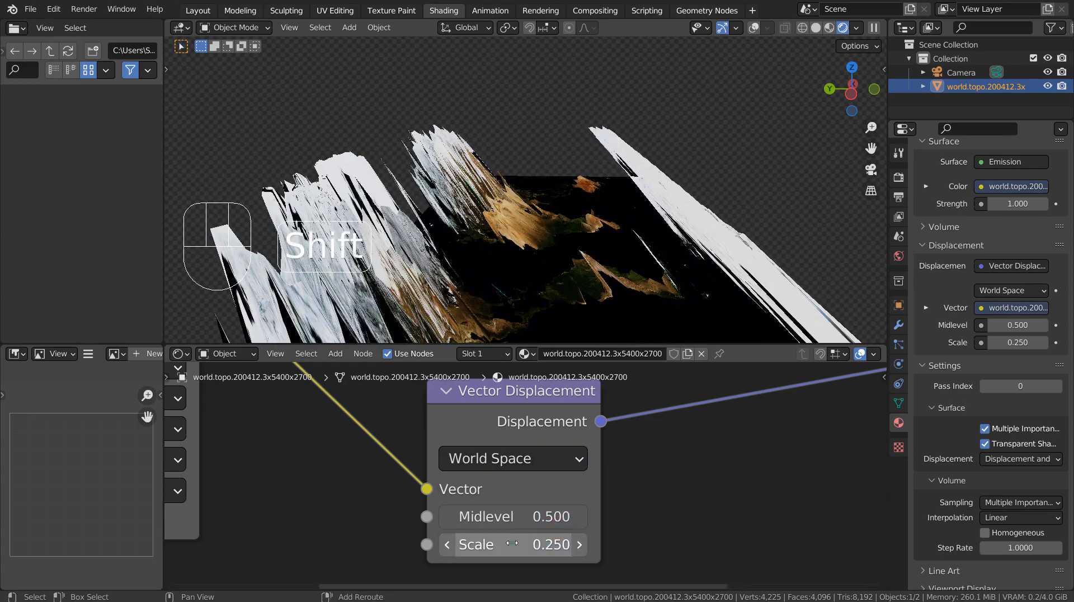
mouse_move(512, 543)
shift+mouse_down()
mouse_move(570, 543)
mouse_move(500, 542)
mouse_move(543, 542)
mouse_move(527, 542)
shift+mouse_up()
Compare Object Space and Tangent Space on the Vector Displacement node, and leave it set to Object Space
click(523, 458)
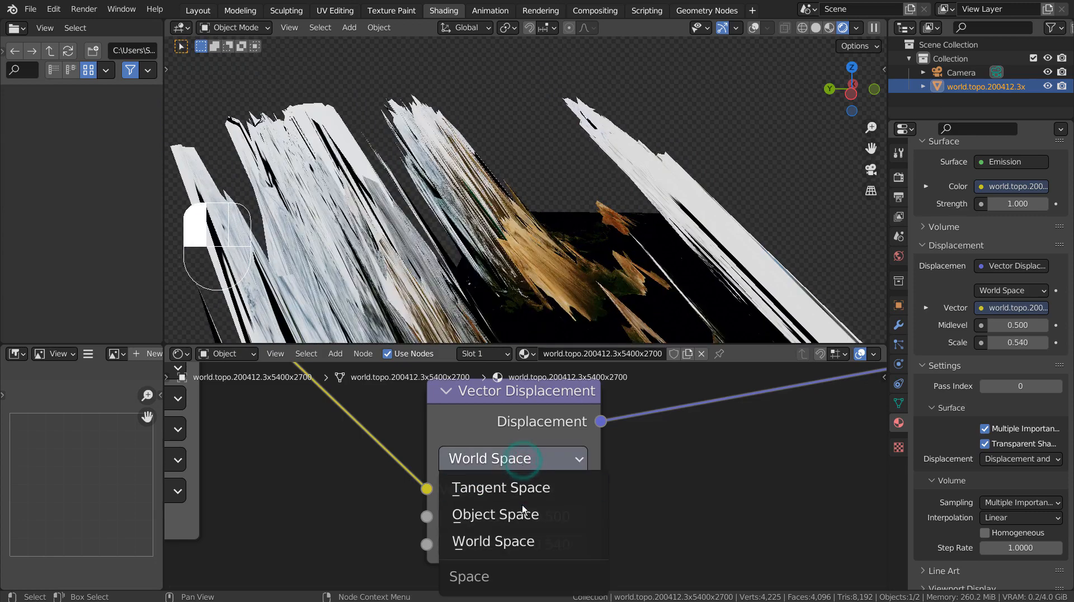
click(523, 512)
click(525, 459)
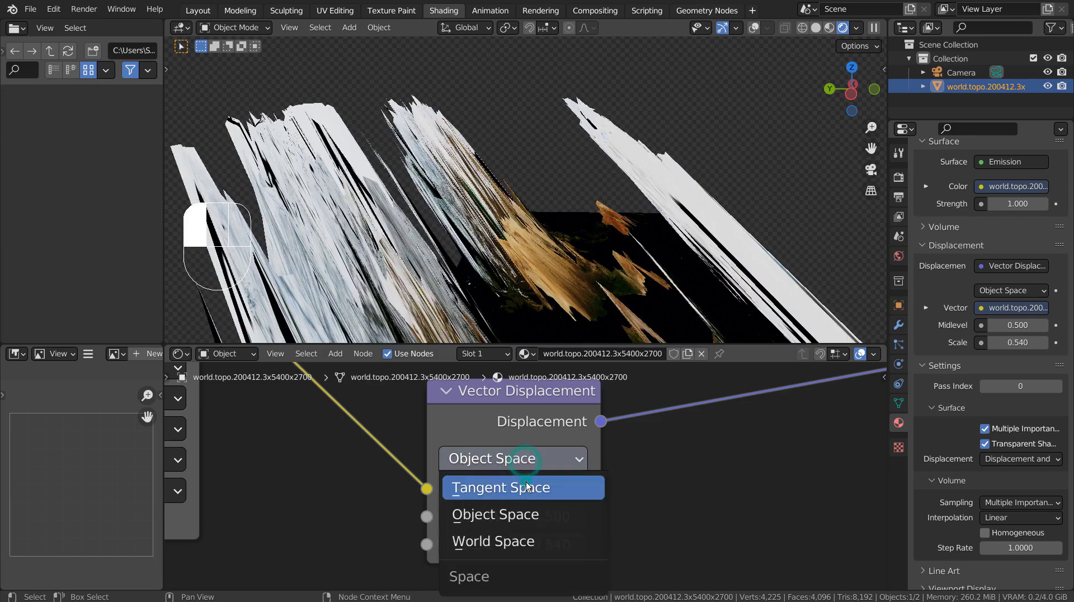
click(528, 487)
click(526, 460)
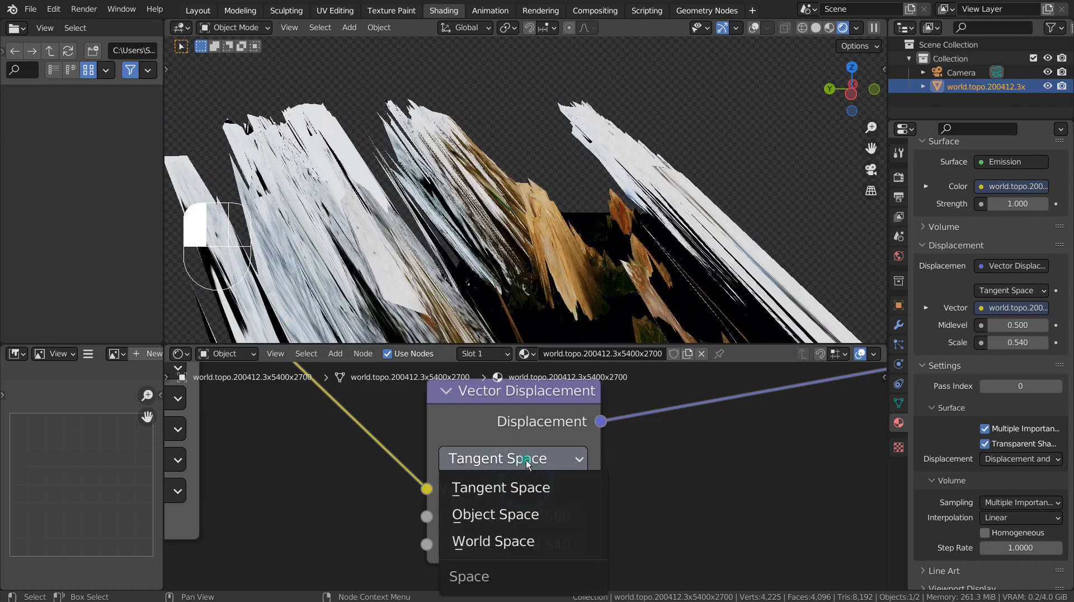
click(527, 515)
click(525, 514)
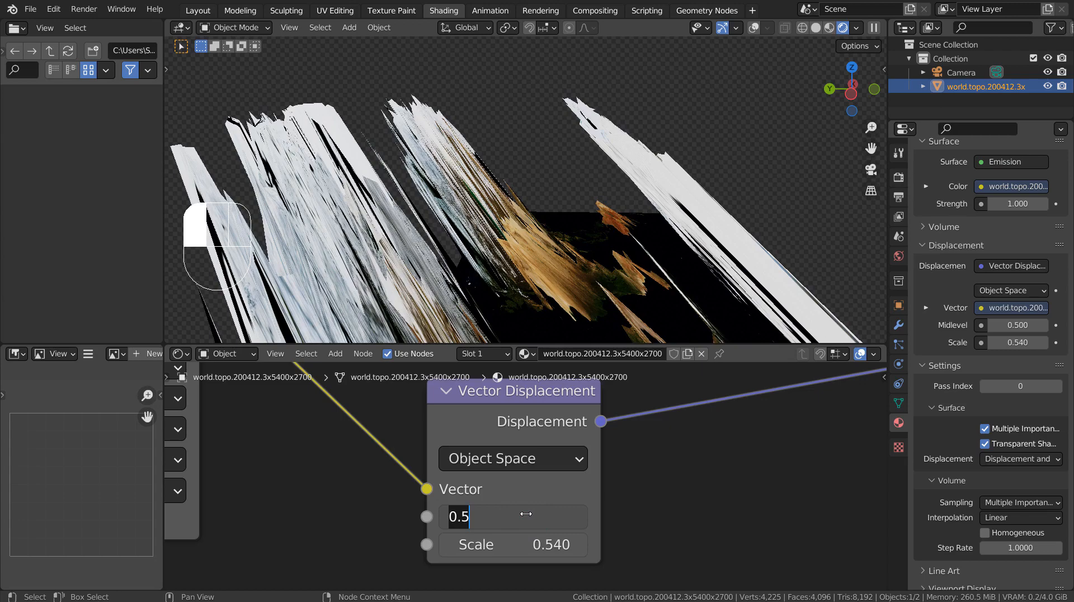
key(Return)
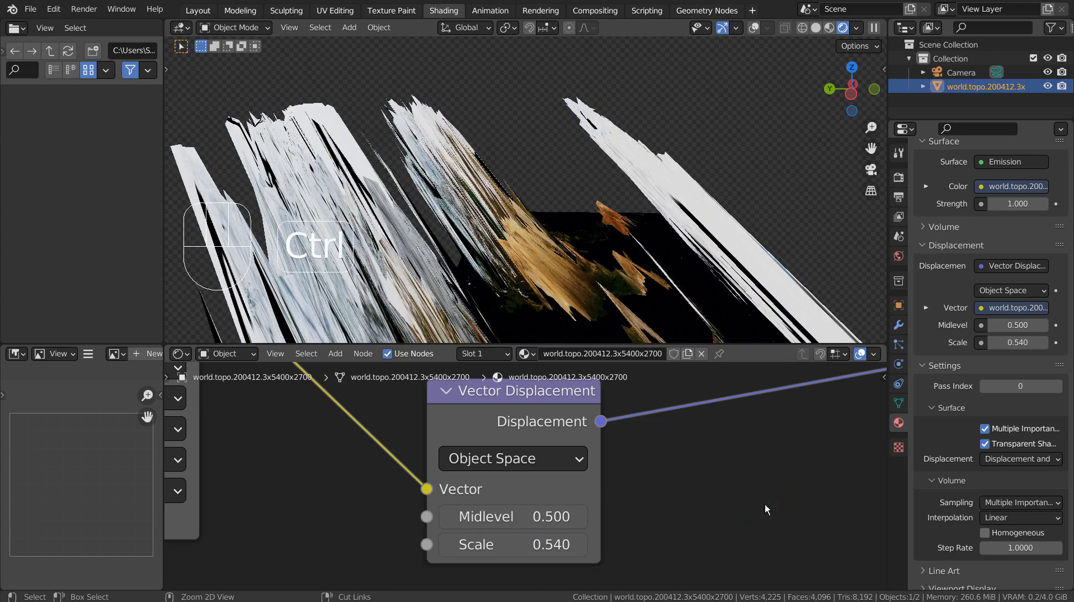
Maximize the shader node editor and frame the map material's whole node tree
key(ctrl+space)
key(Home)
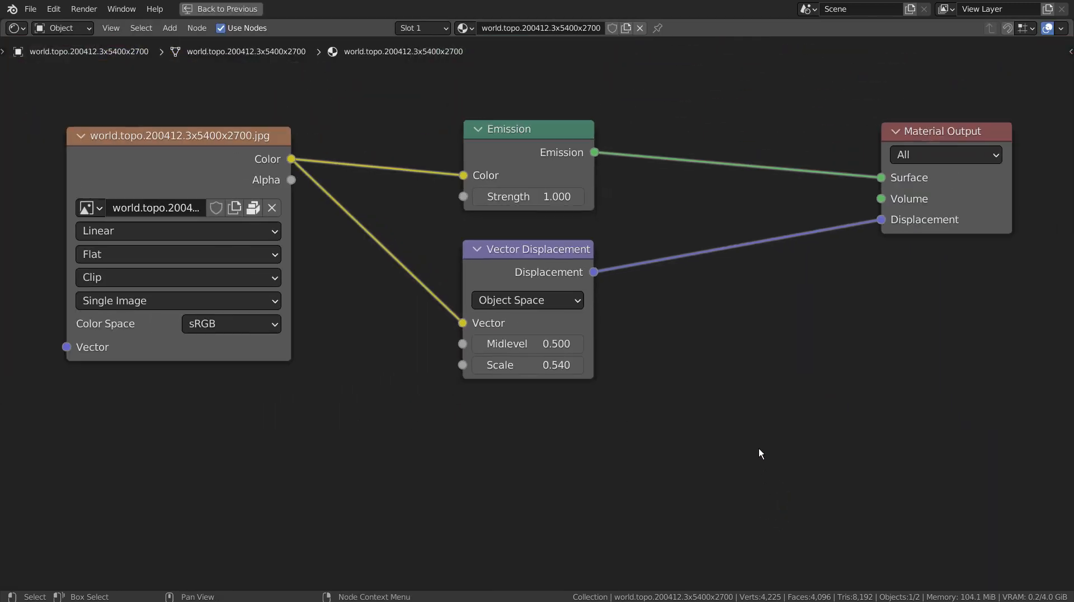